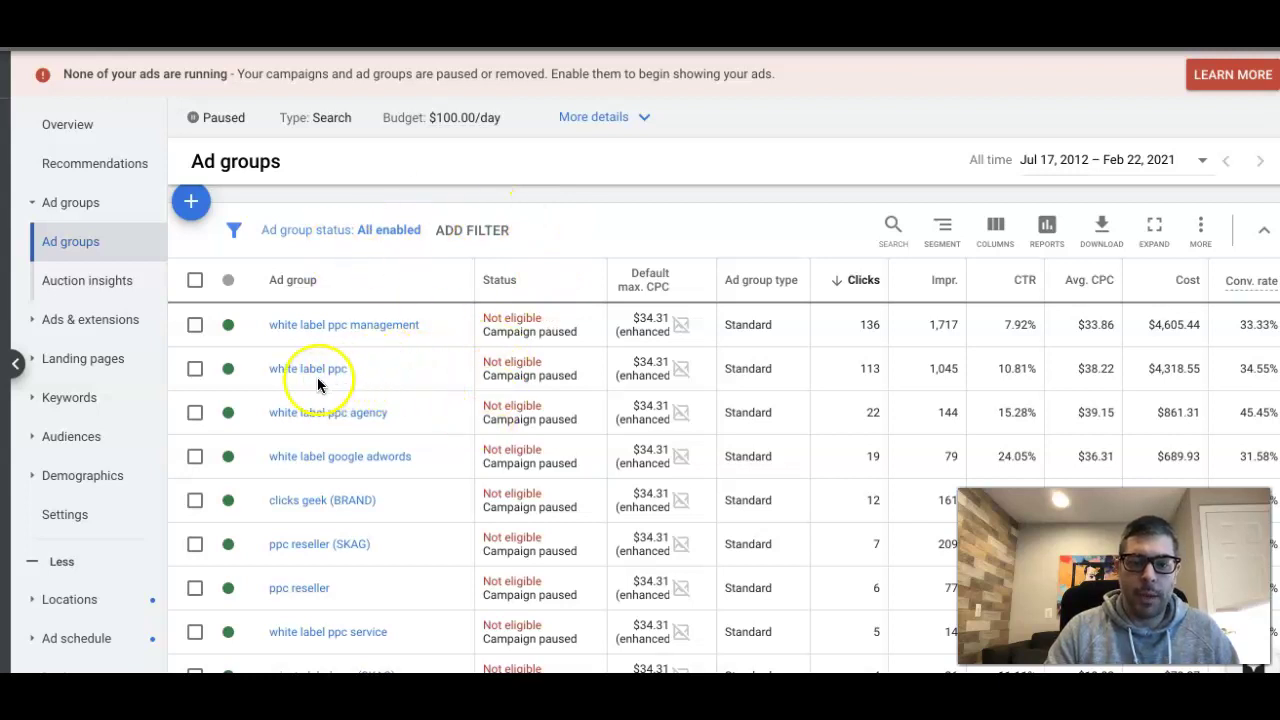
- Open the "white label ppc management" ad group and look through its existing ads
left_click(343, 326)
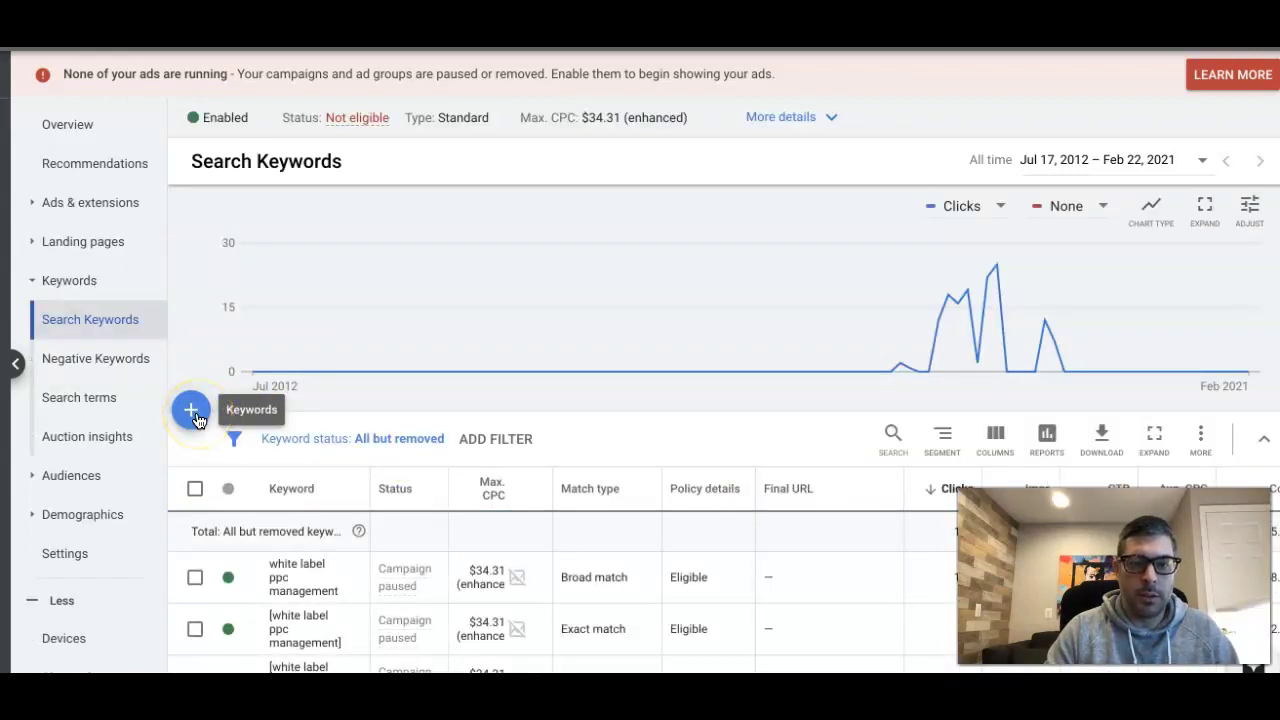
left_click(78, 204)
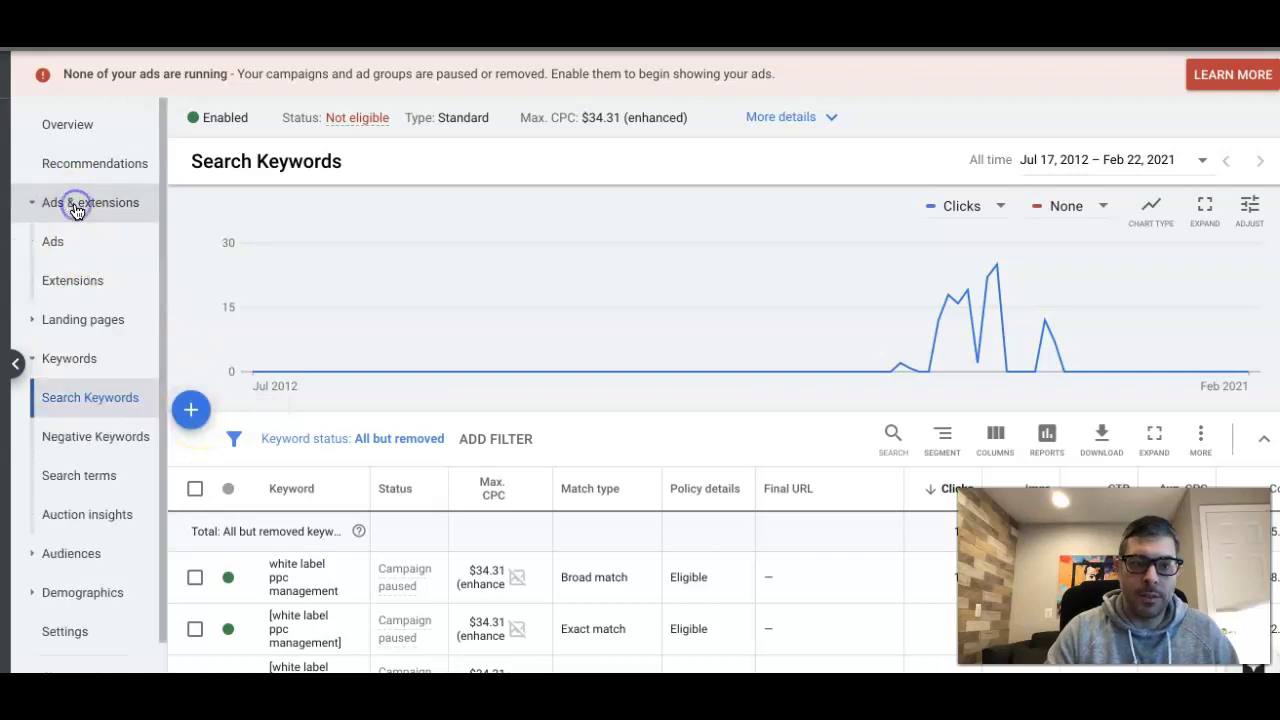
scroll(350, 412, "down", 2)
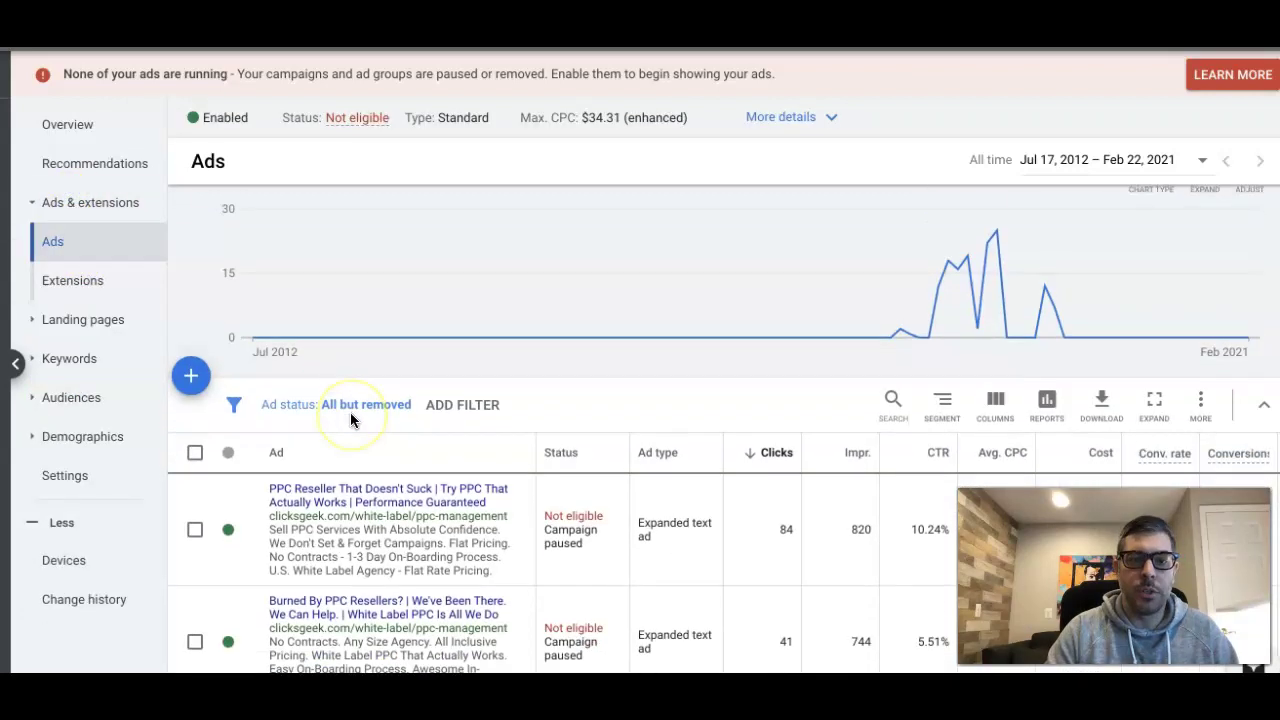
scroll(352, 418, "down", 1)
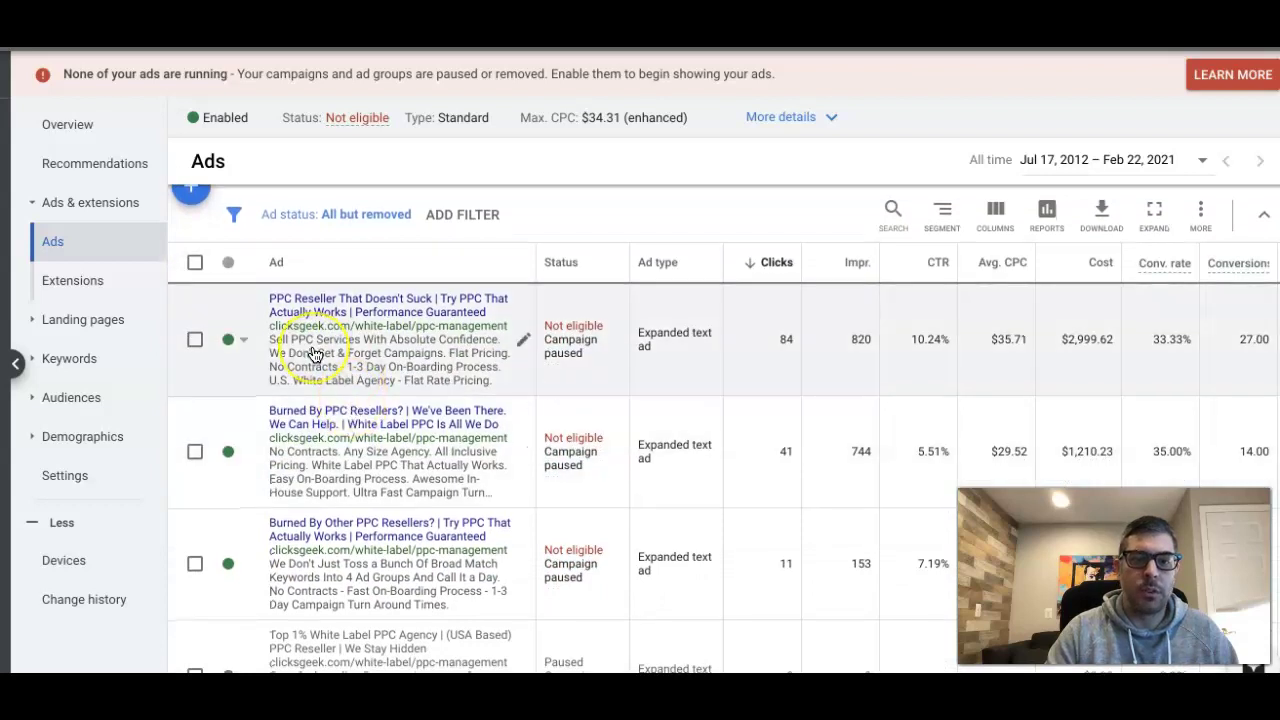
scroll(325, 345, "down", 1)
scroll(315, 354, "down", 1)
scroll(314, 354, "up", 3)
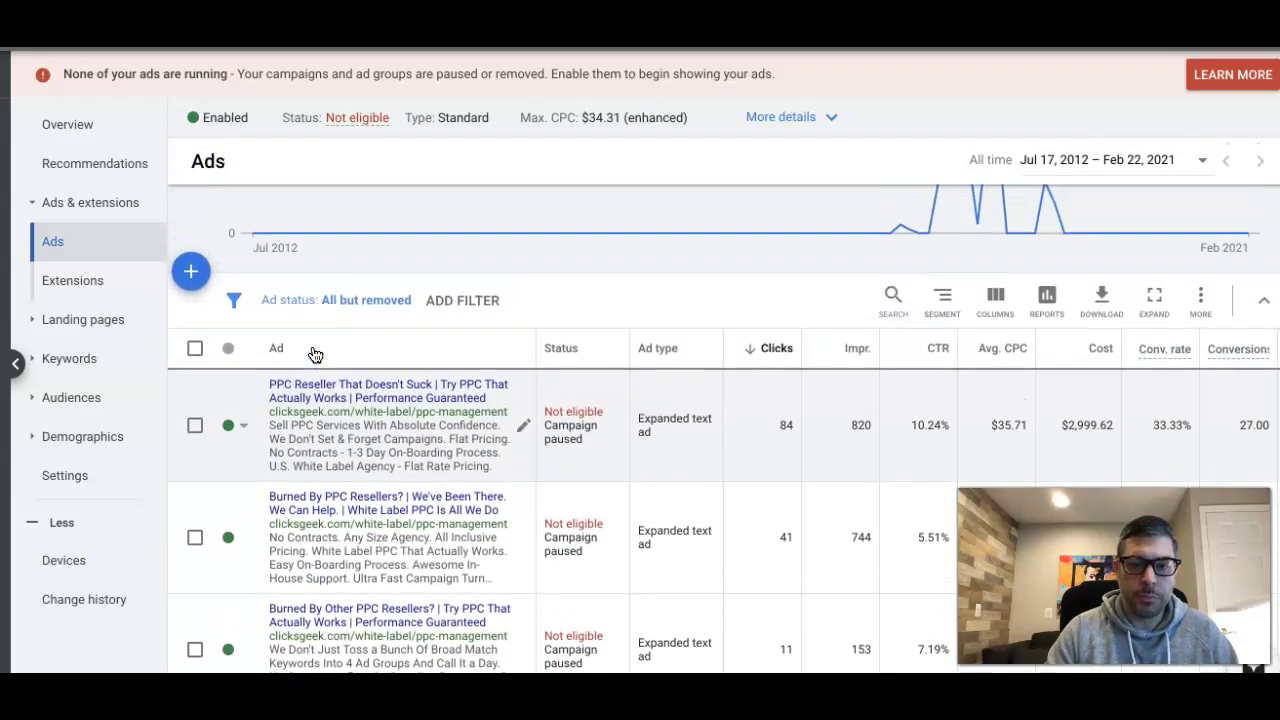
- Start a new responsive search ad in this ad group and review its prefilled URLs, headlines and descriptions
left_click(191, 276)
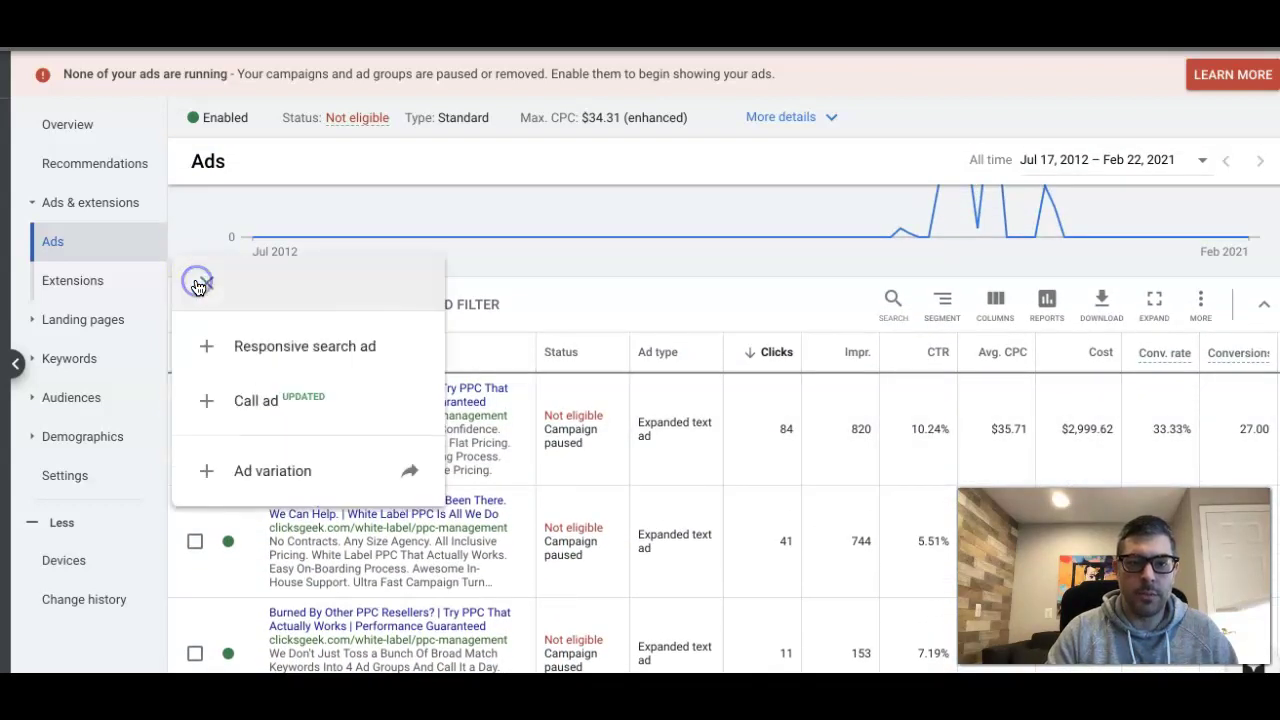
left_click(286, 358)
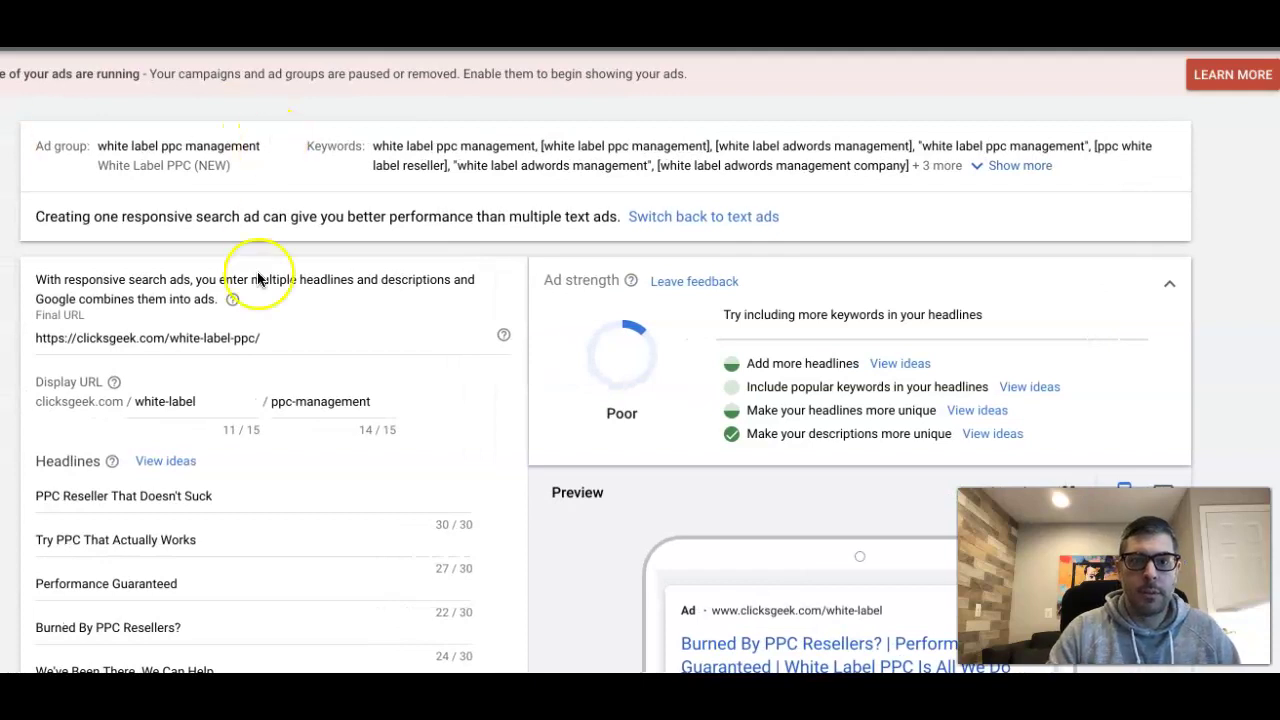
scroll(262, 310, "down", 1)
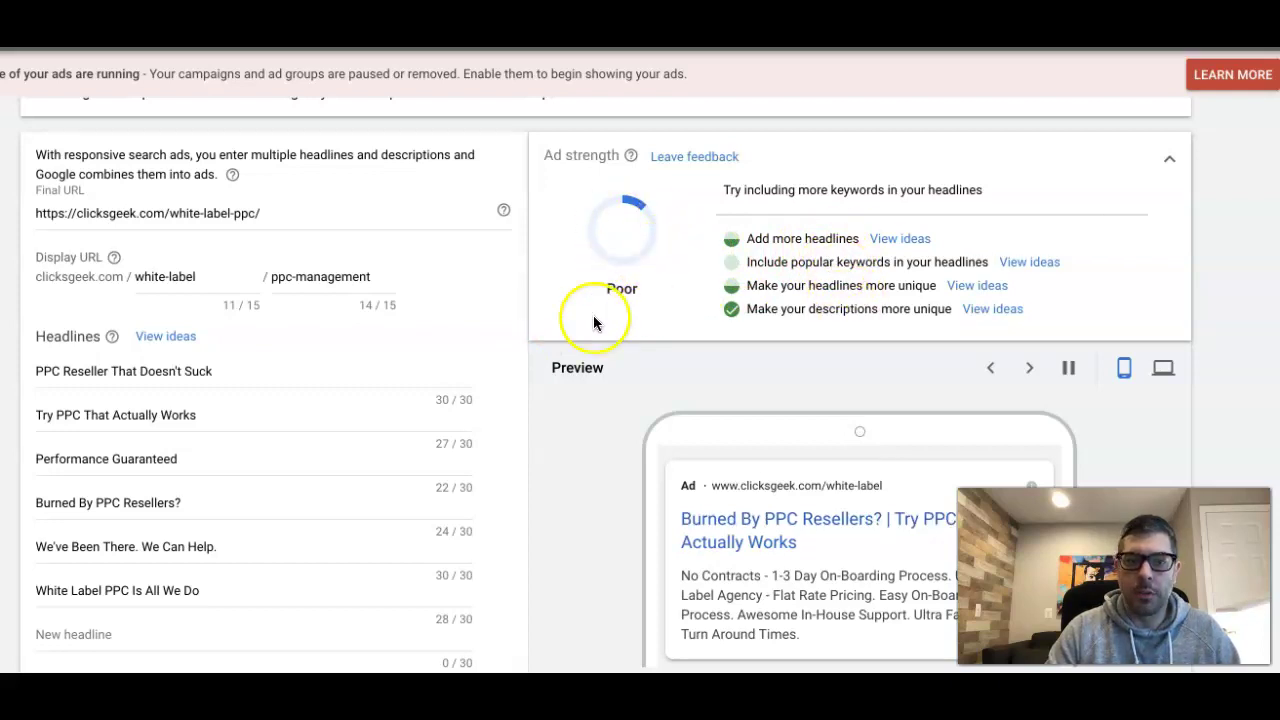
scroll(180, 435, "down", 2)
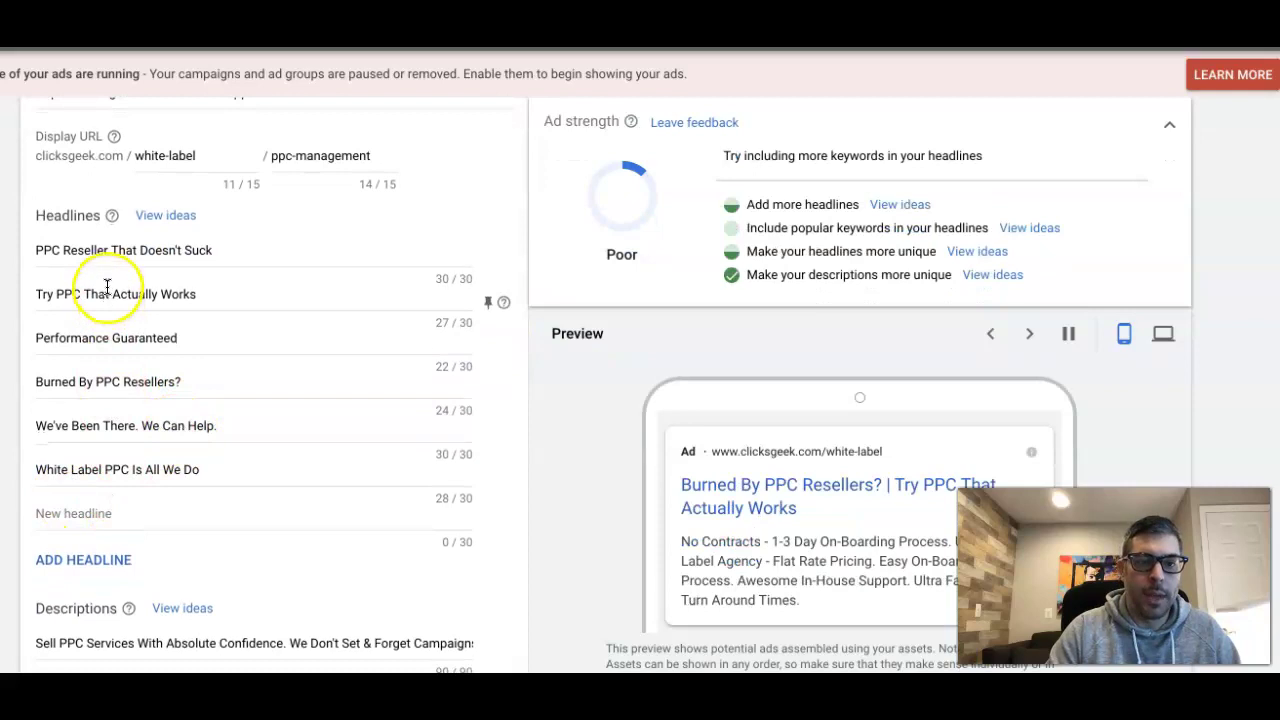
scroll(104, 459, "down", 4)
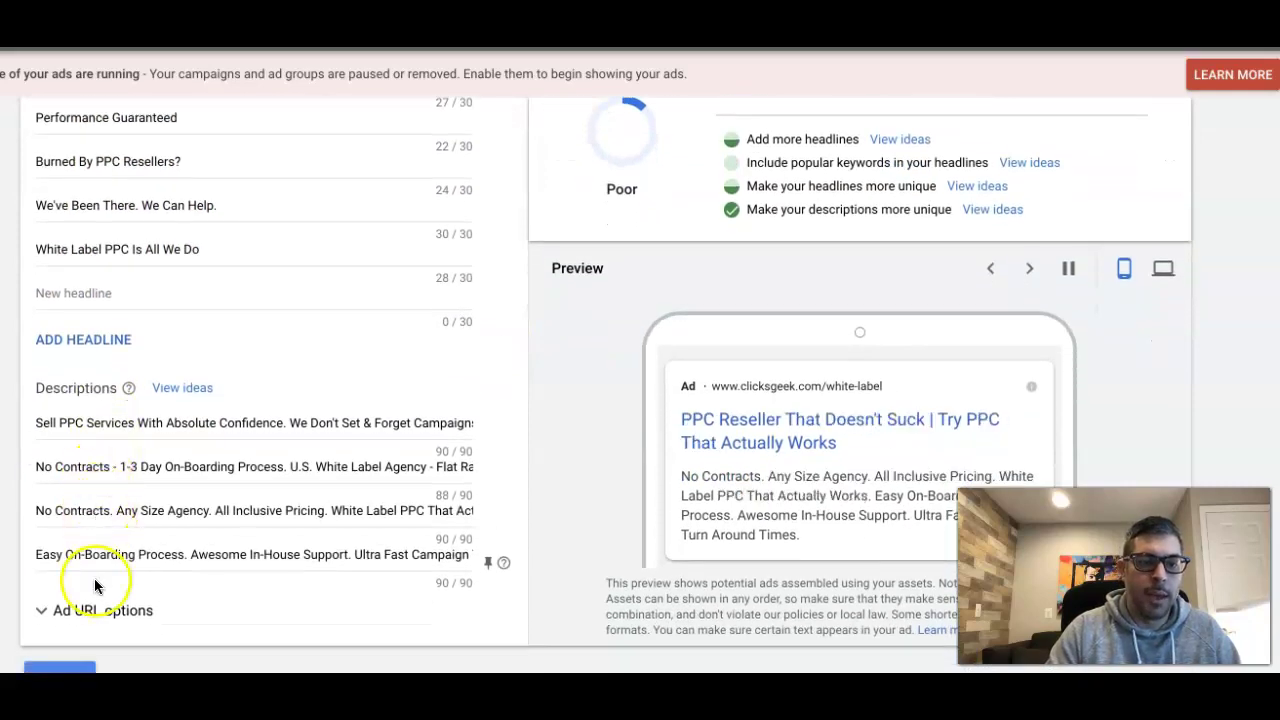
- Add eight more empty headline fields to the responsive search ad
scroll(118, 436, "up", 1)
scroll(118, 438, "up", 1)
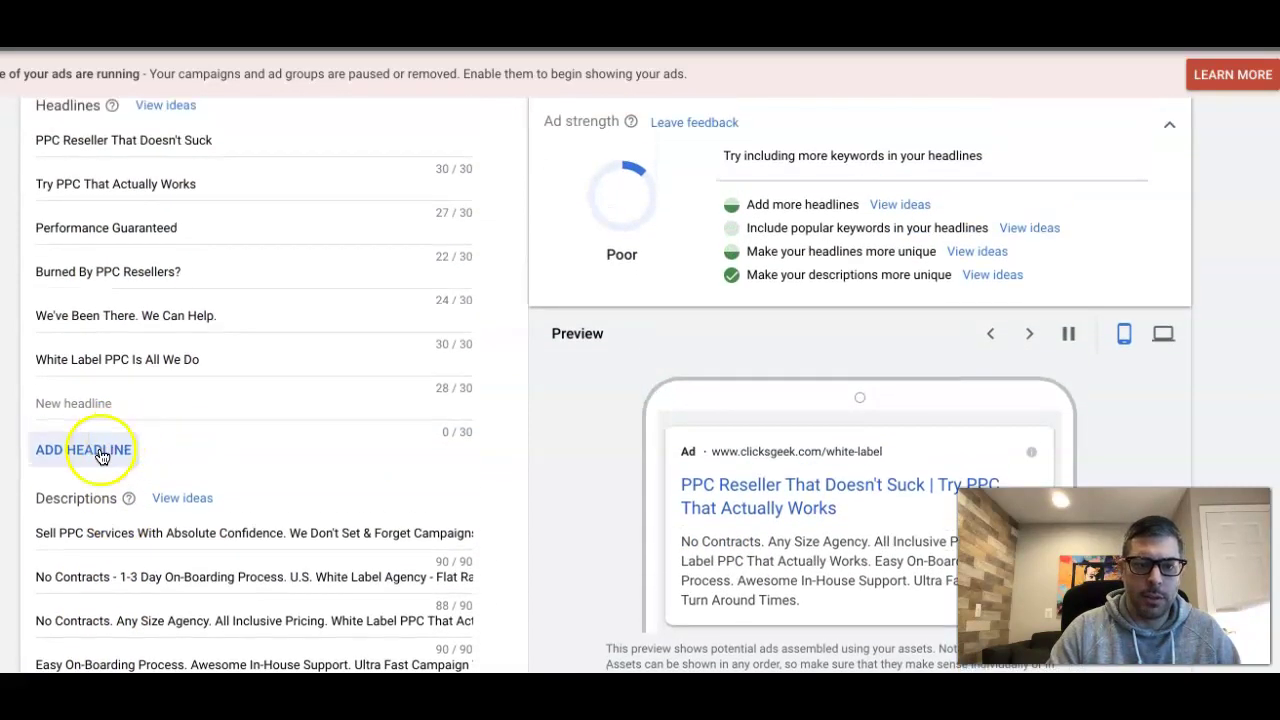
left_click(94, 449)
left_click(92, 491)
left_click(87, 535)
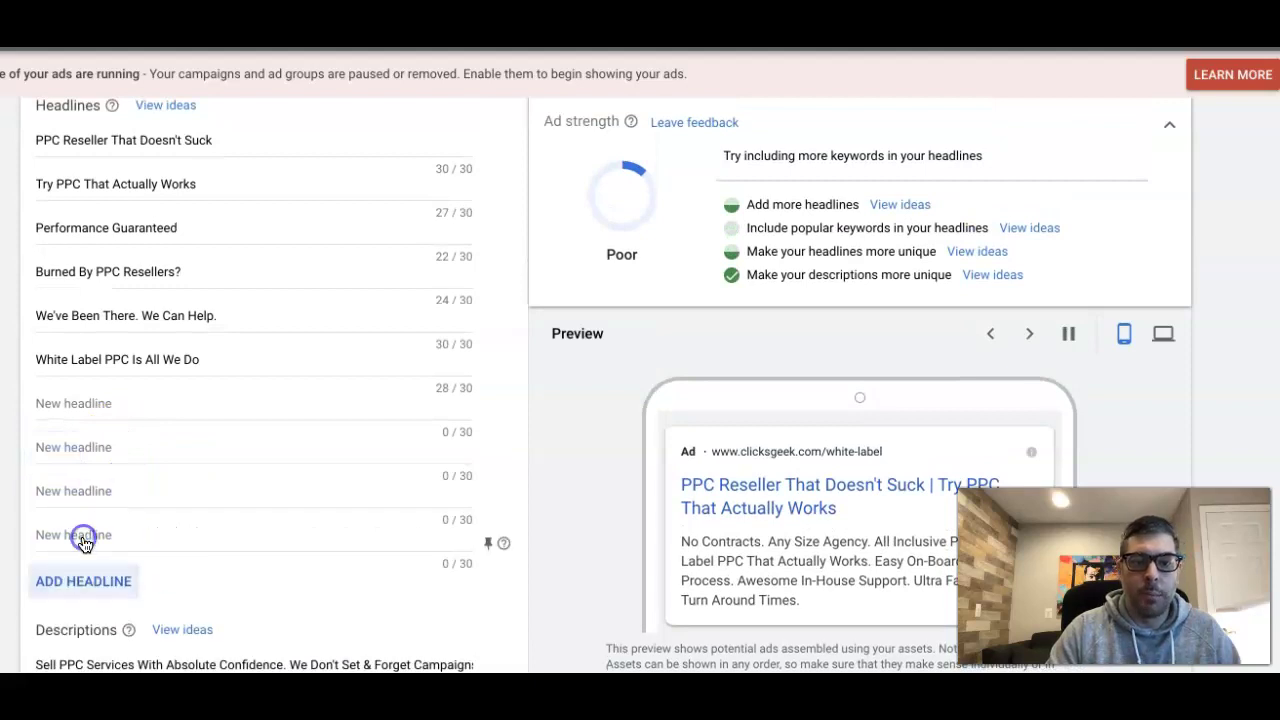
left_click(86, 578)
left_click(83, 628)
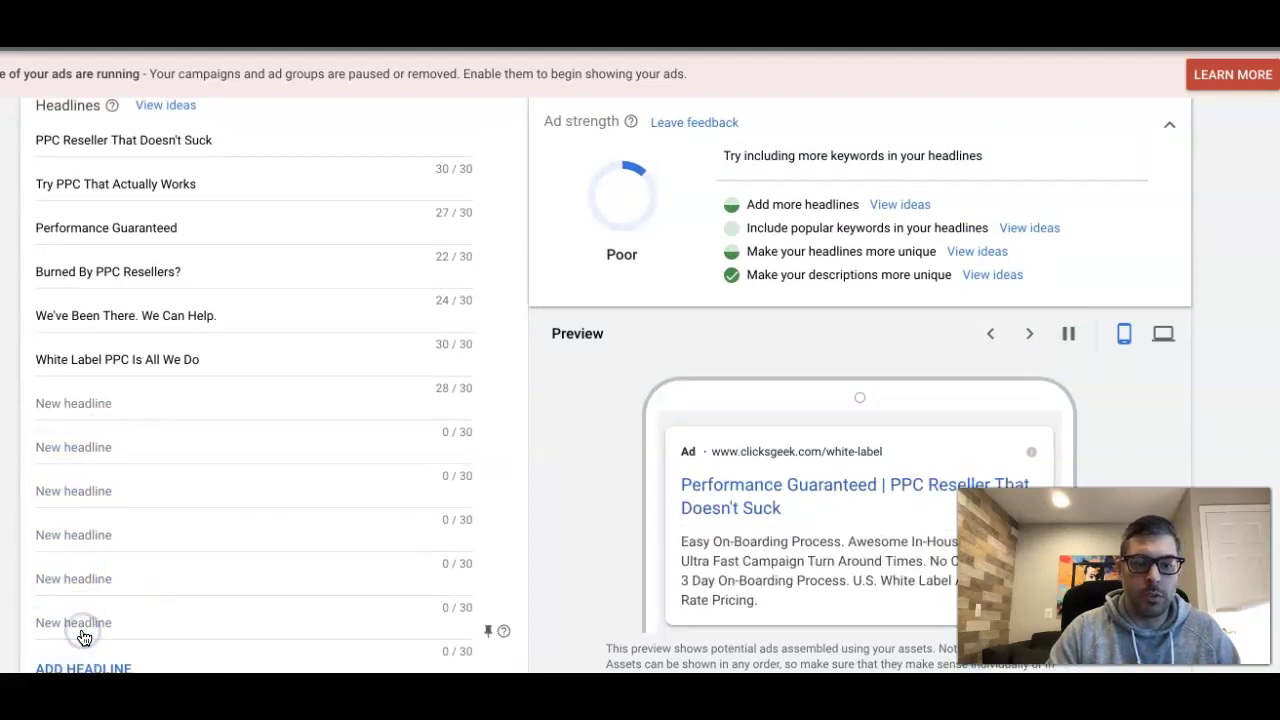
scroll(80, 634, "down", 2)
left_click(81, 501)
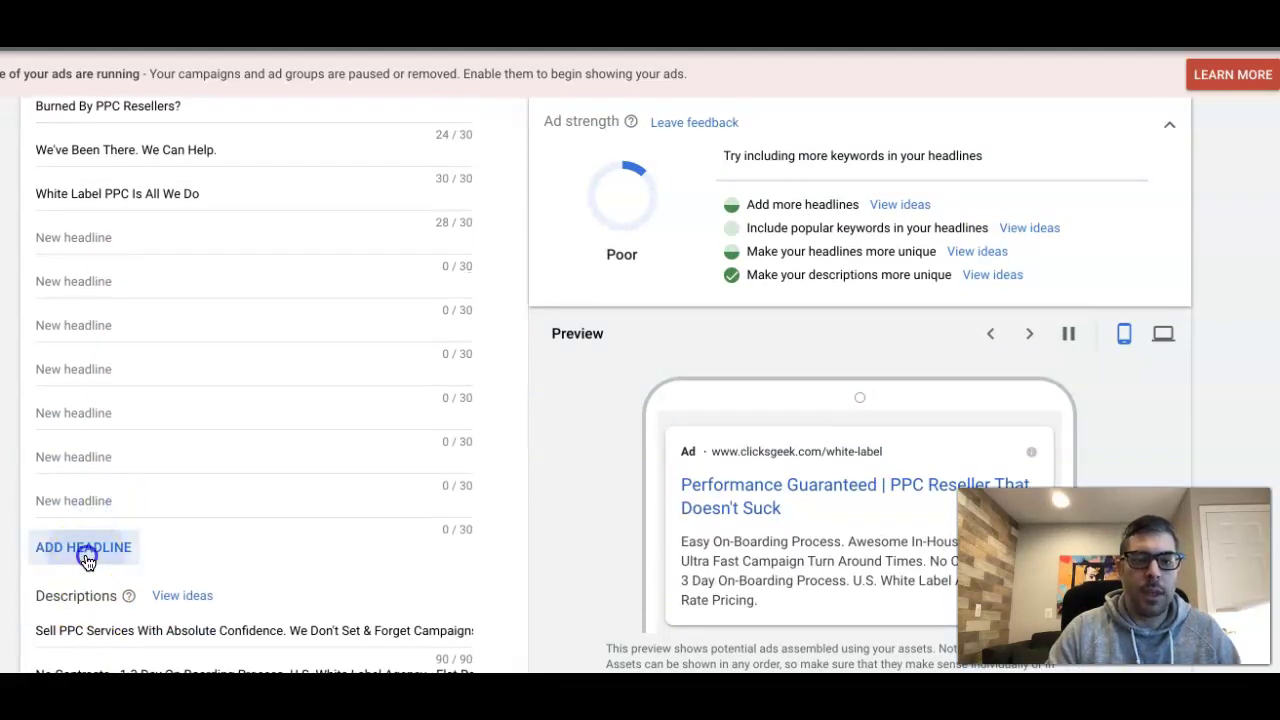
left_click(84, 547)
left_click(86, 590)
scroll(150, 570, "down", 3)
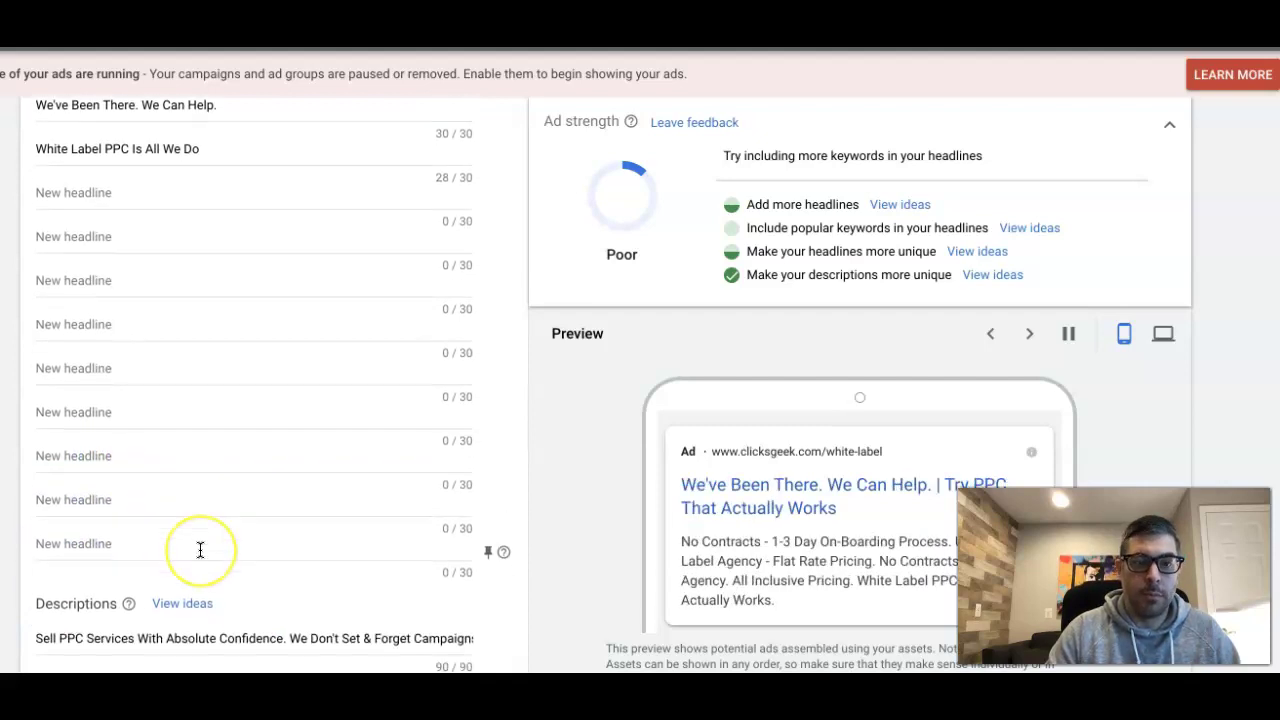
- Examine the responsive search ad's final URL, display paths, filled headlines and remaining empty headline fields
scroll(193, 362, "up", 3)
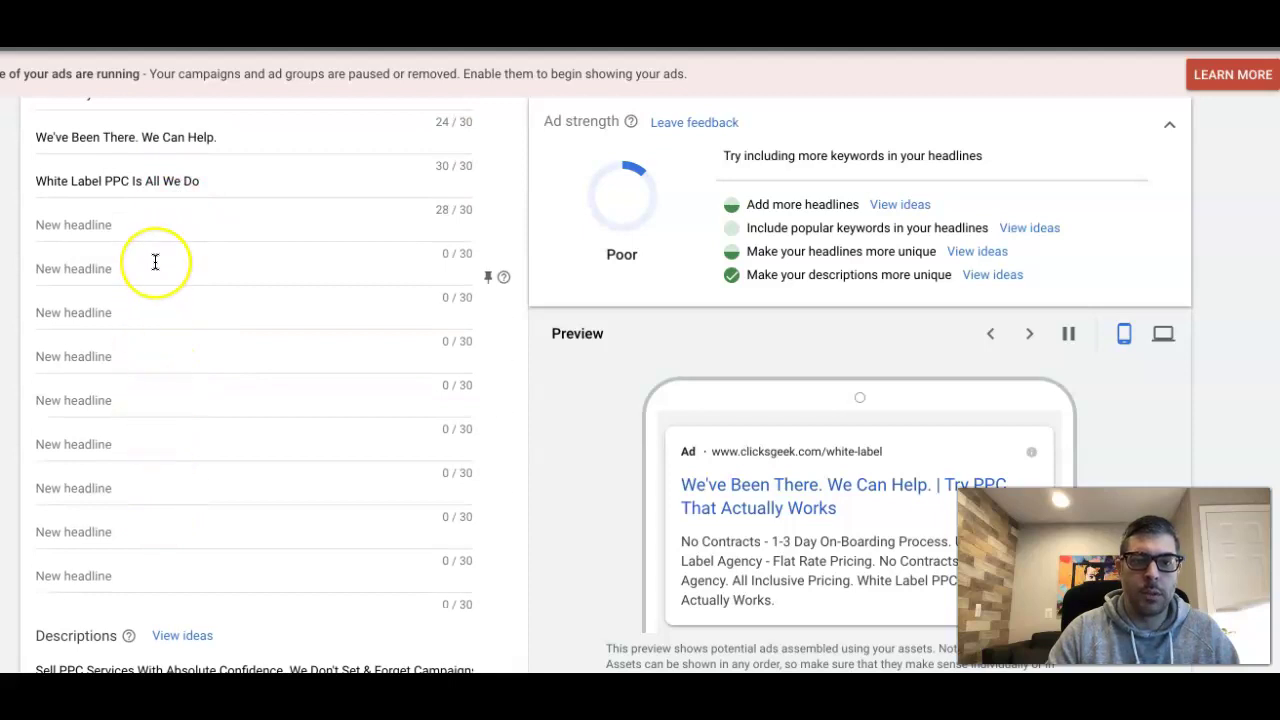
scroll(150, 393, "up", 3)
scroll(142, 388, "up", 2)
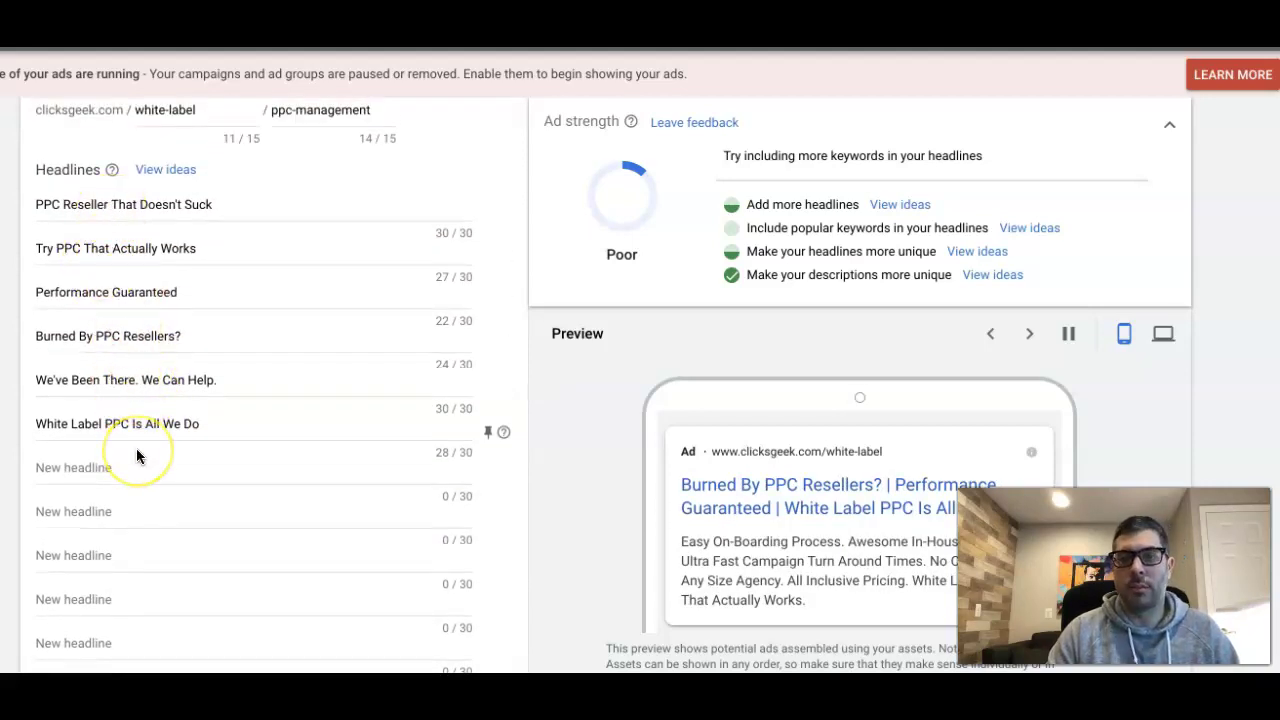
scroll(200, 334, "up", 1)
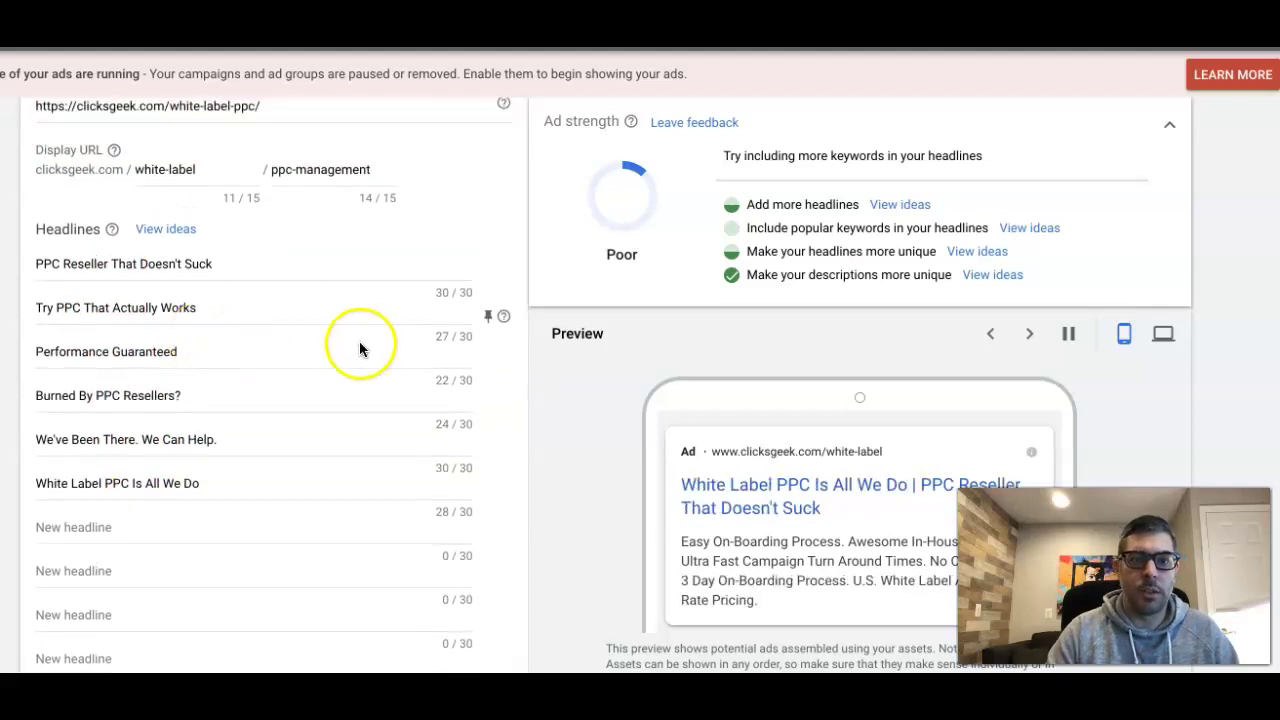
scroll(168, 510, "down", 3)
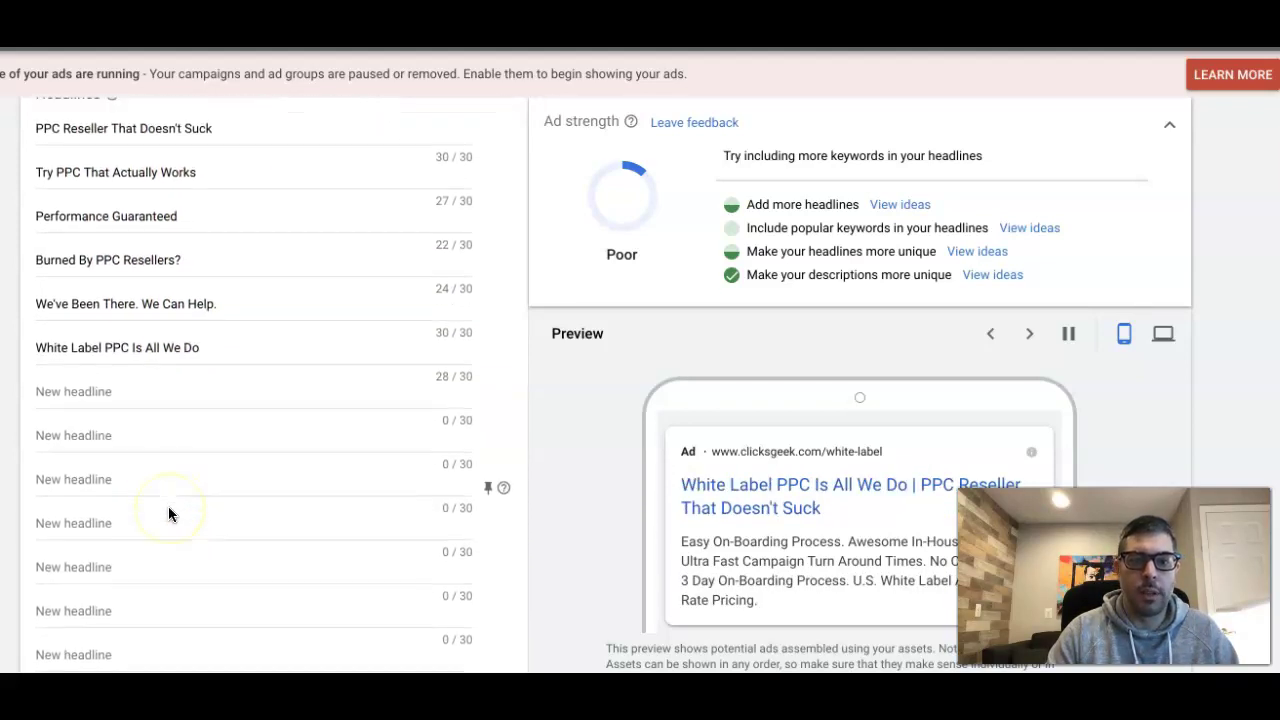
scroll(200, 480, "up", 3)
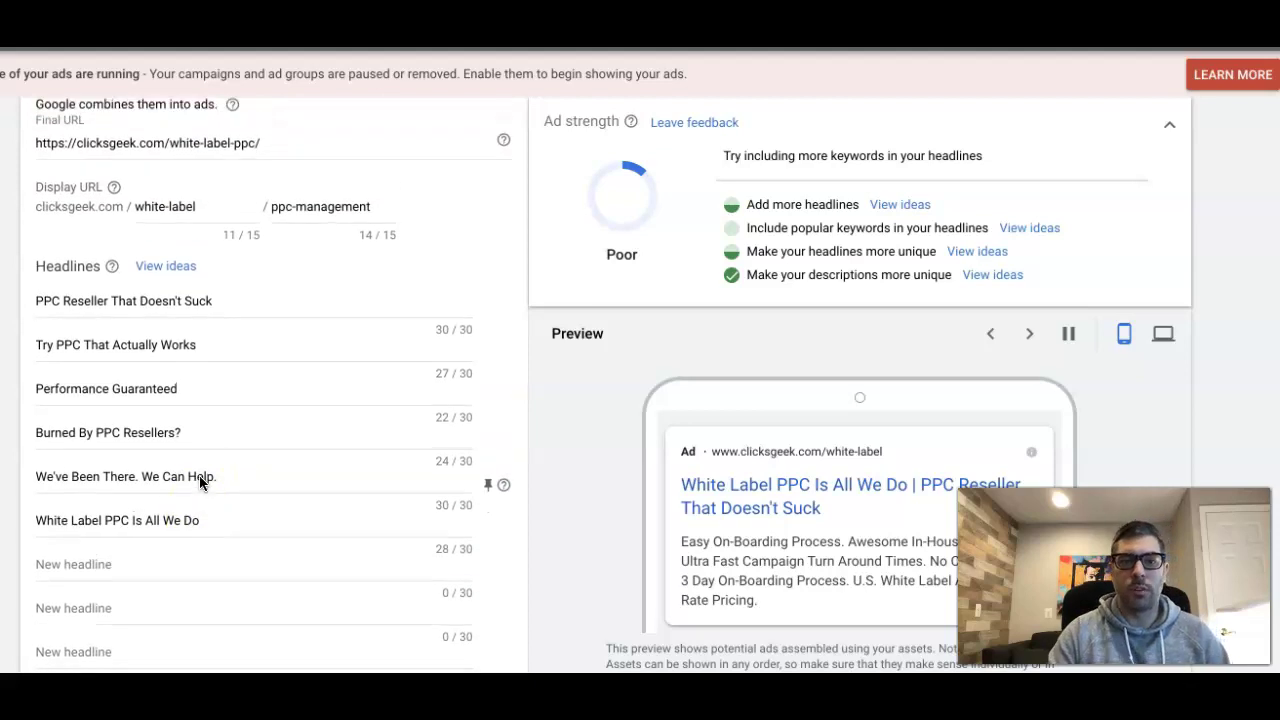
scroll(312, 397, "down", 4)
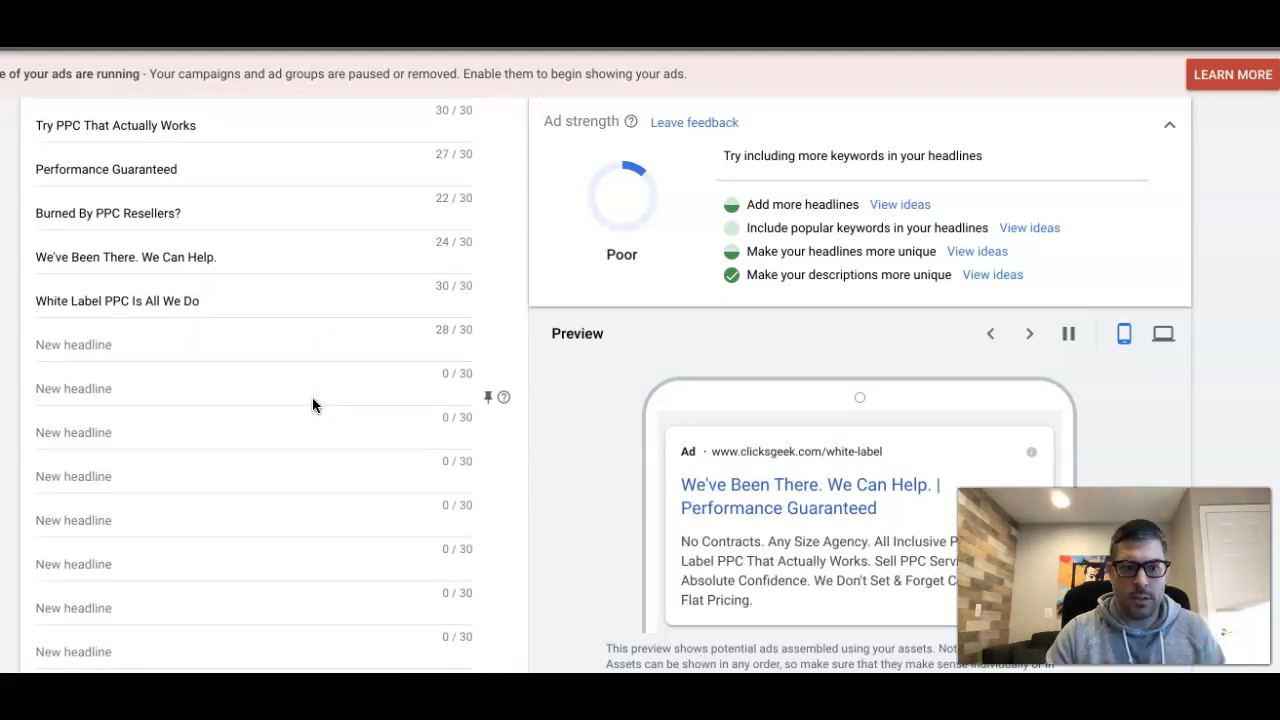
scroll(312, 397, "down", 7)
scroll(304, 365, "up", 6)
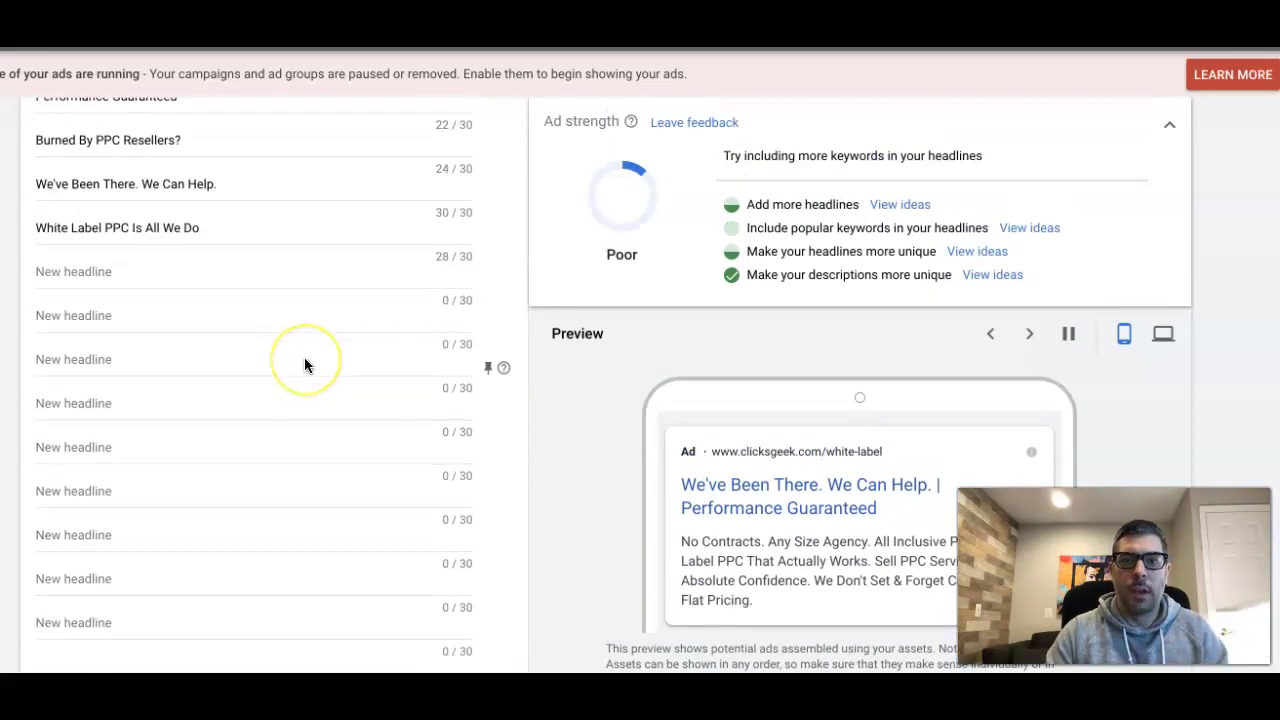
scroll(305, 365, "up", 6)
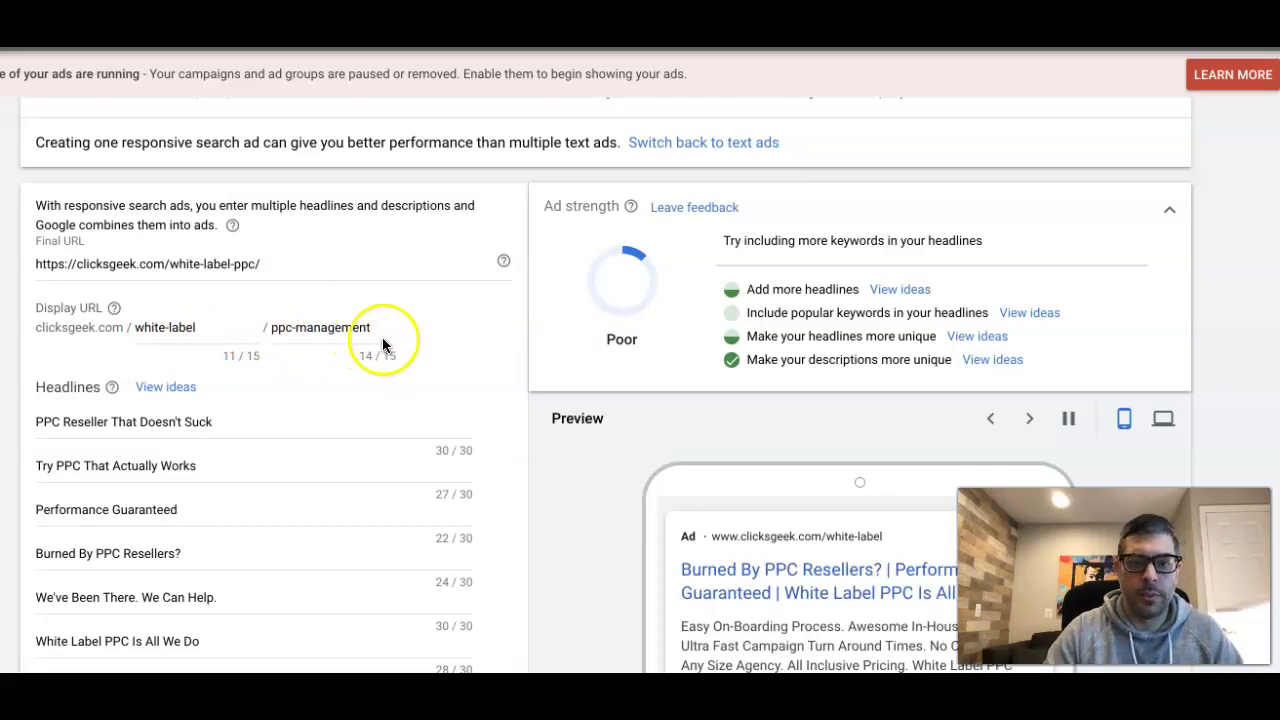
scroll(387, 345, "down", 2)
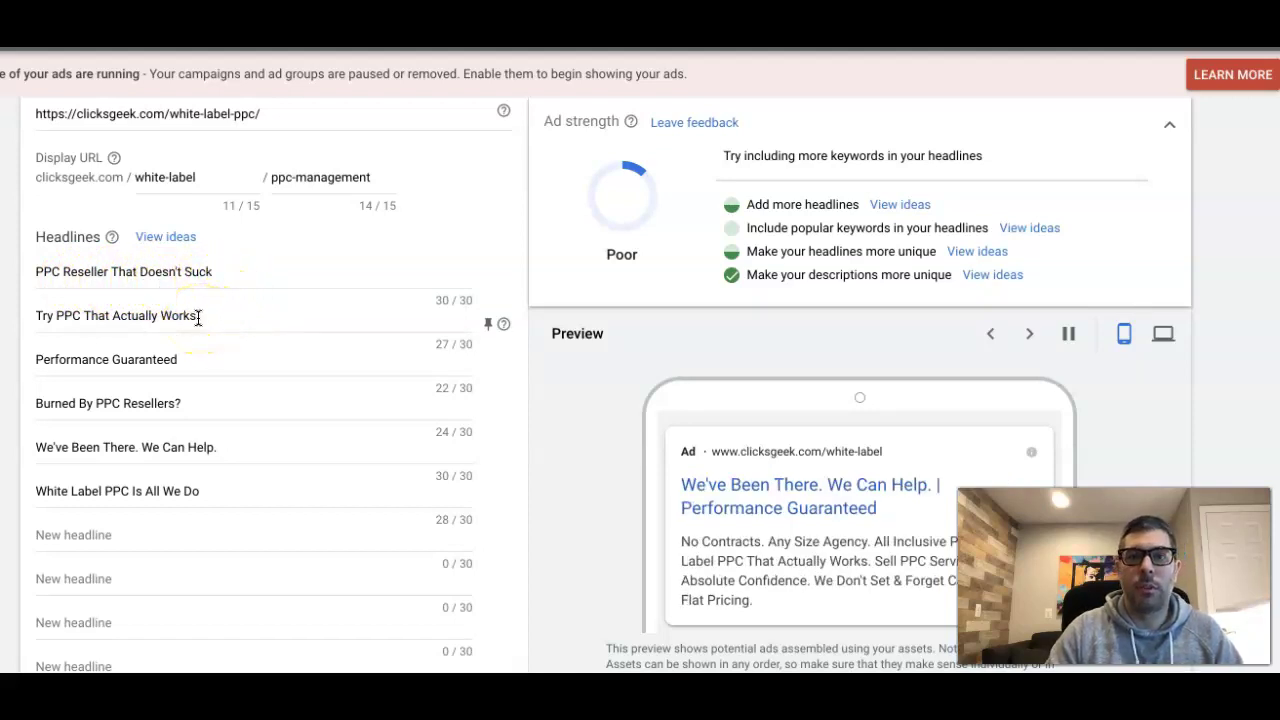
scroll(198, 317, "down", 1)
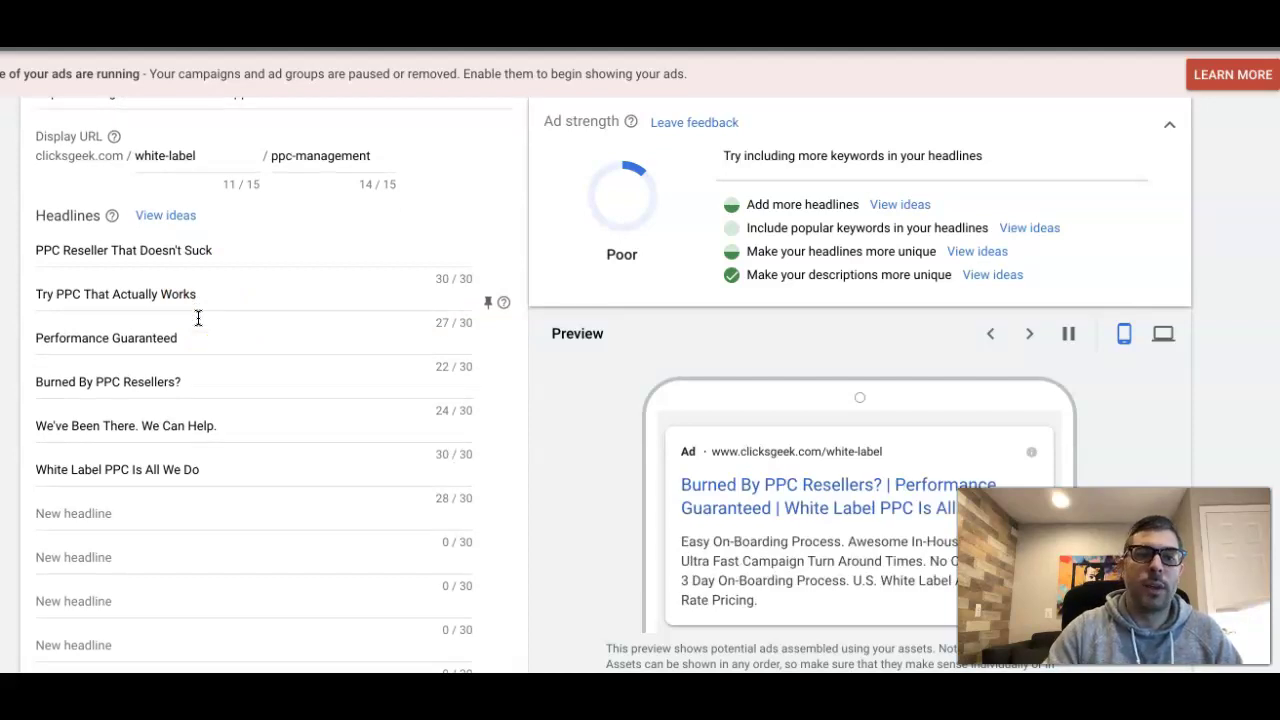
scroll(198, 317, "down", 5)
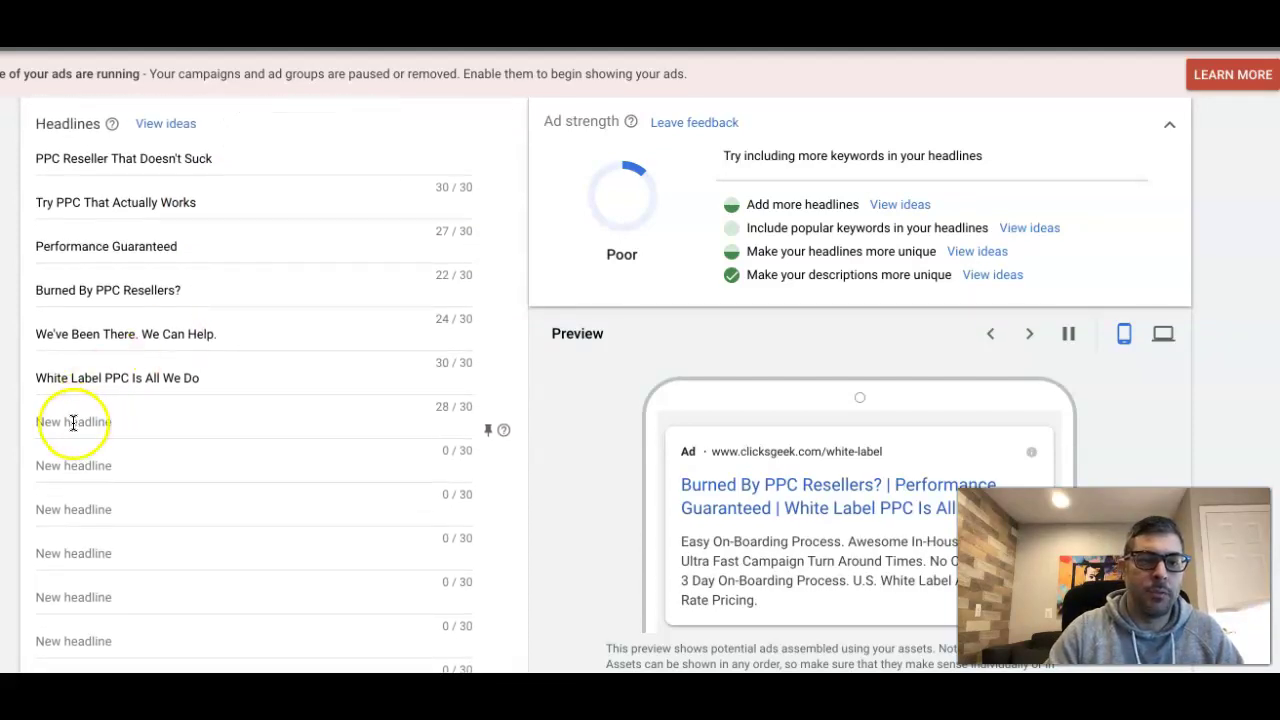
scroll(72, 424, "down", 2)
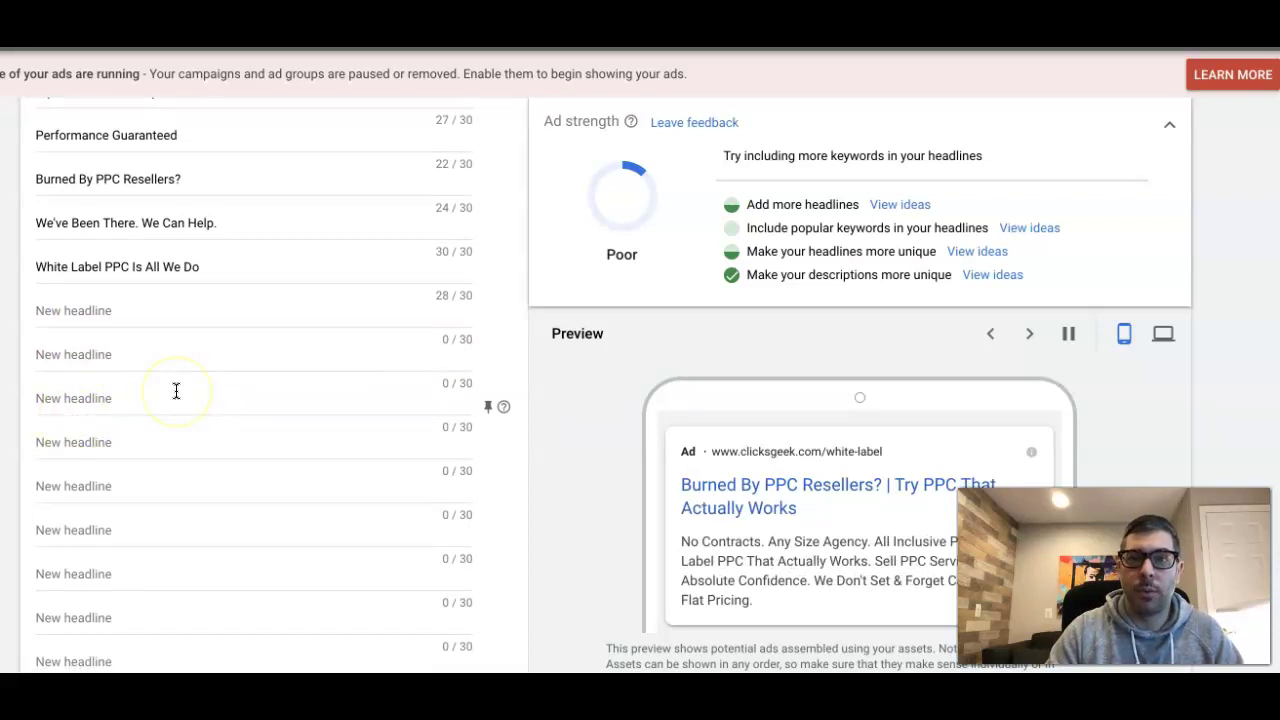
- Fill the first empty headline with the suggested PPC agency idea and capitalize it as "Google Certified PPC Agency"
left_click(77, 312)
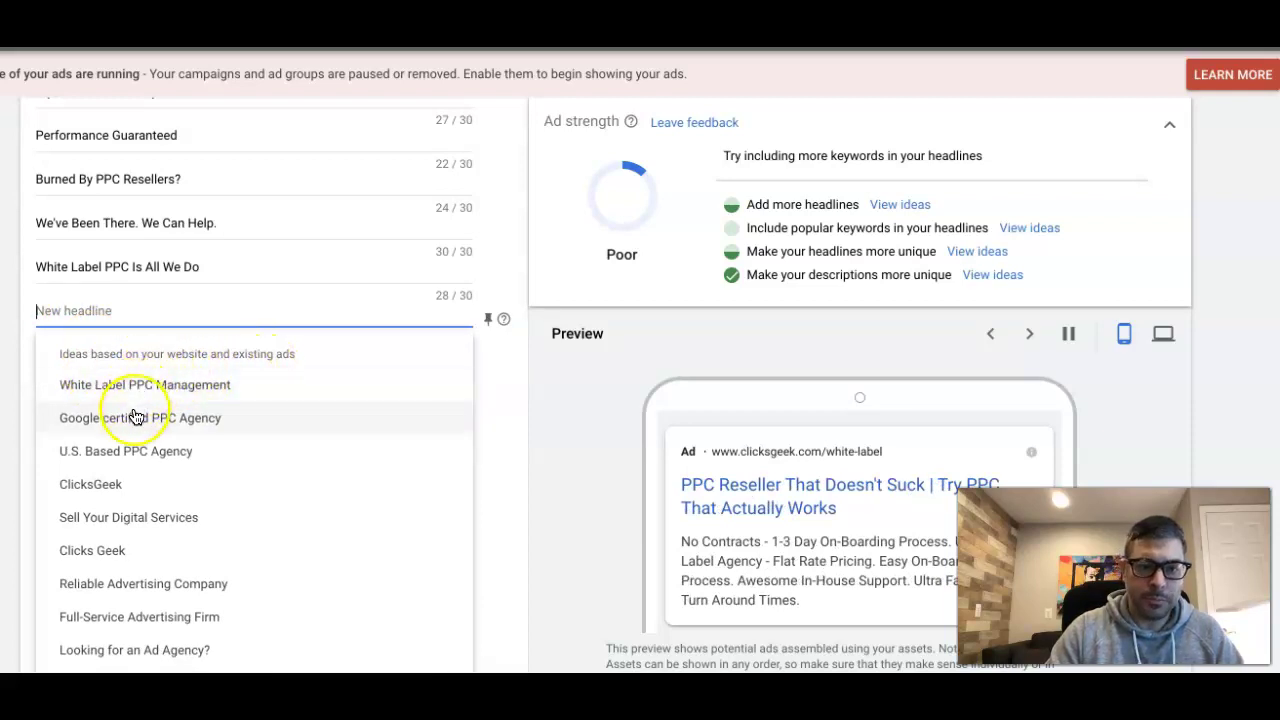
left_click(192, 420)
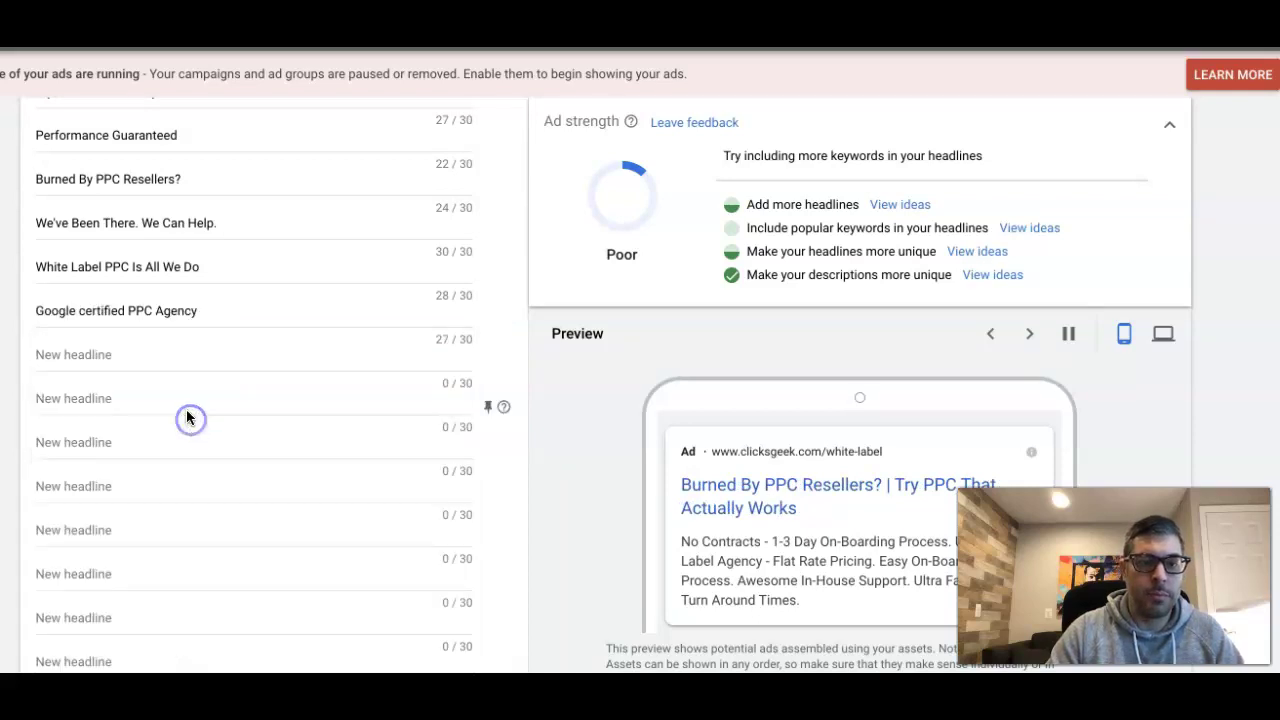
left_click(85, 308)
key("BackSpace")
type("C")
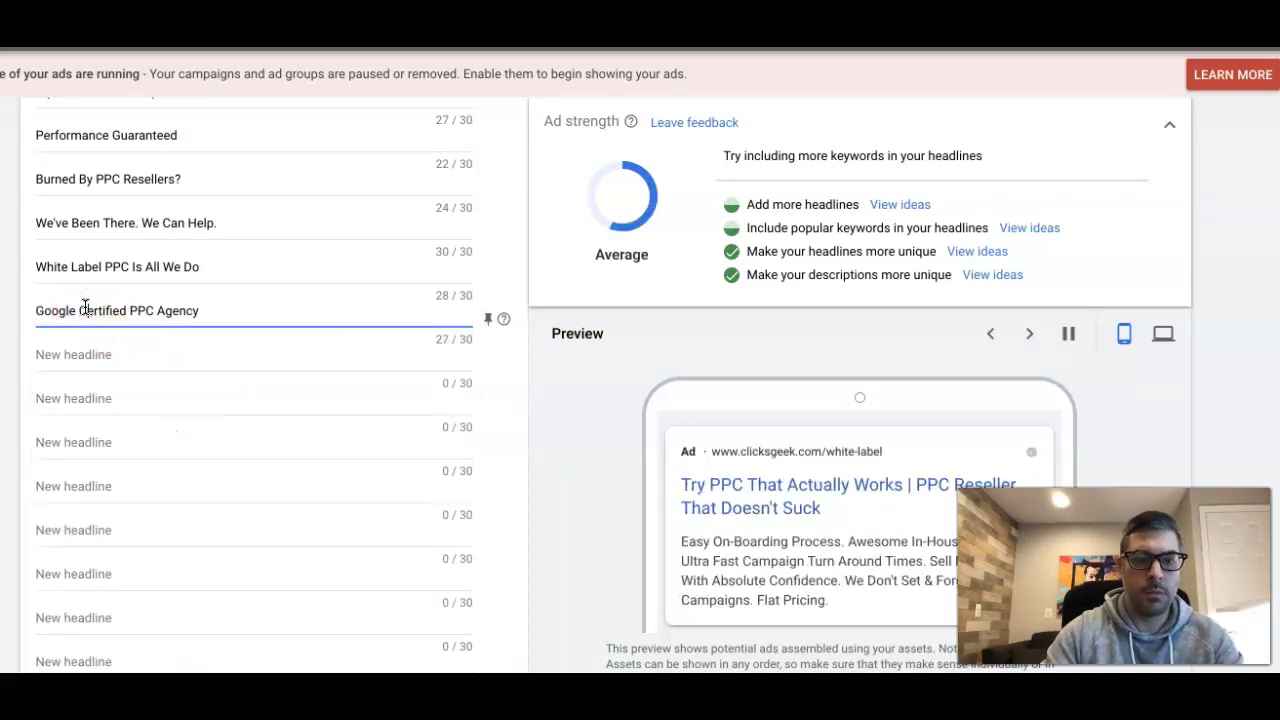
- Fill the next two empty headlines with the suggested ideas "U.S. Based PPC Agency" and "Clicks Geek"
left_click(128, 350)
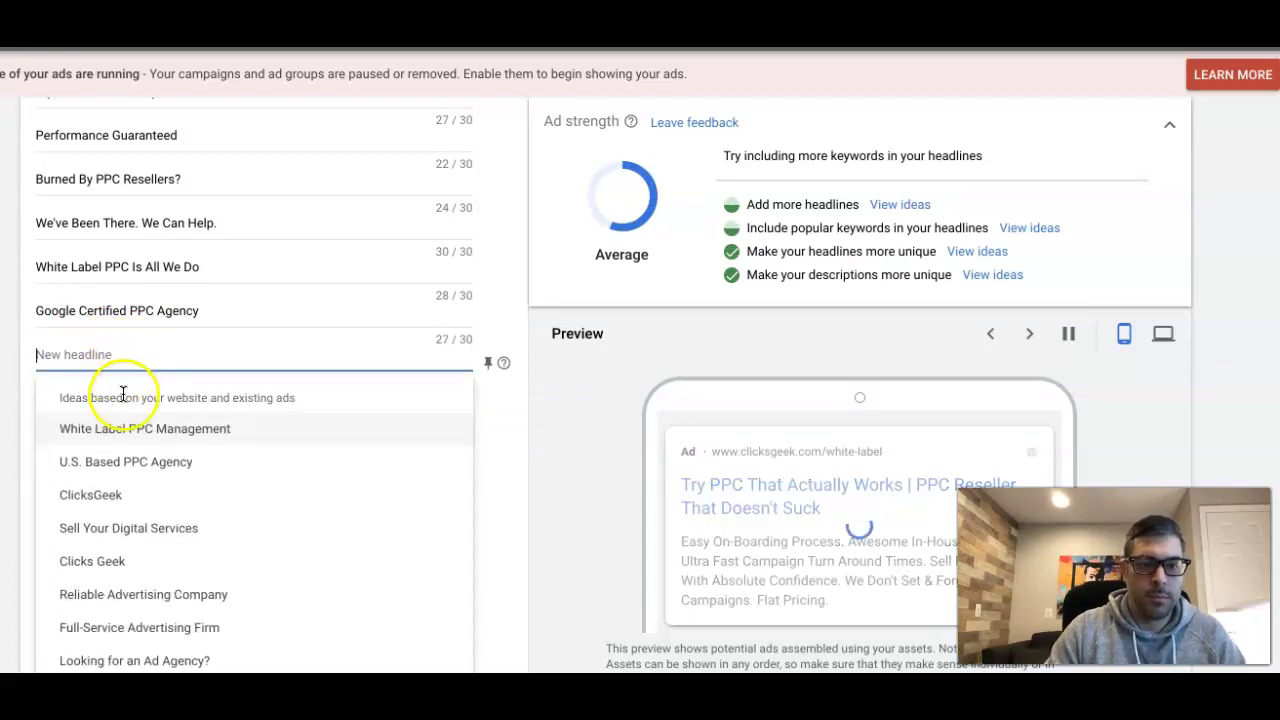
left_click(131, 461)
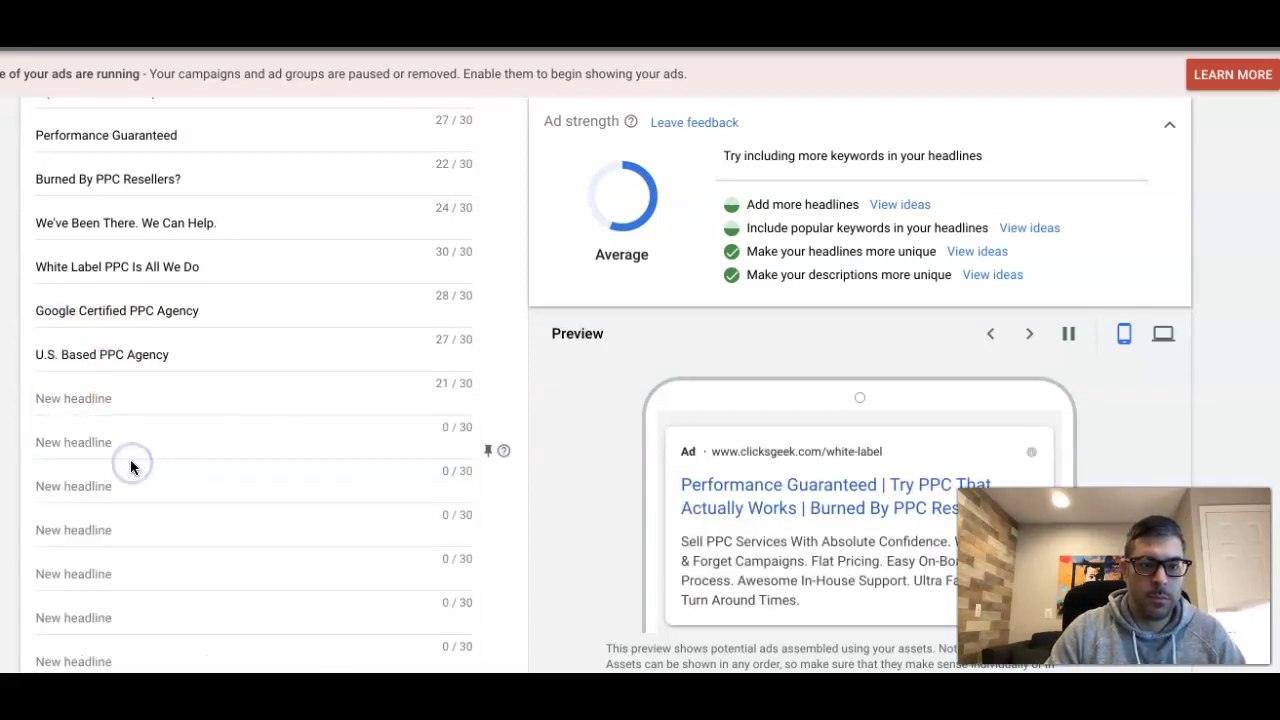
left_click(90, 396)
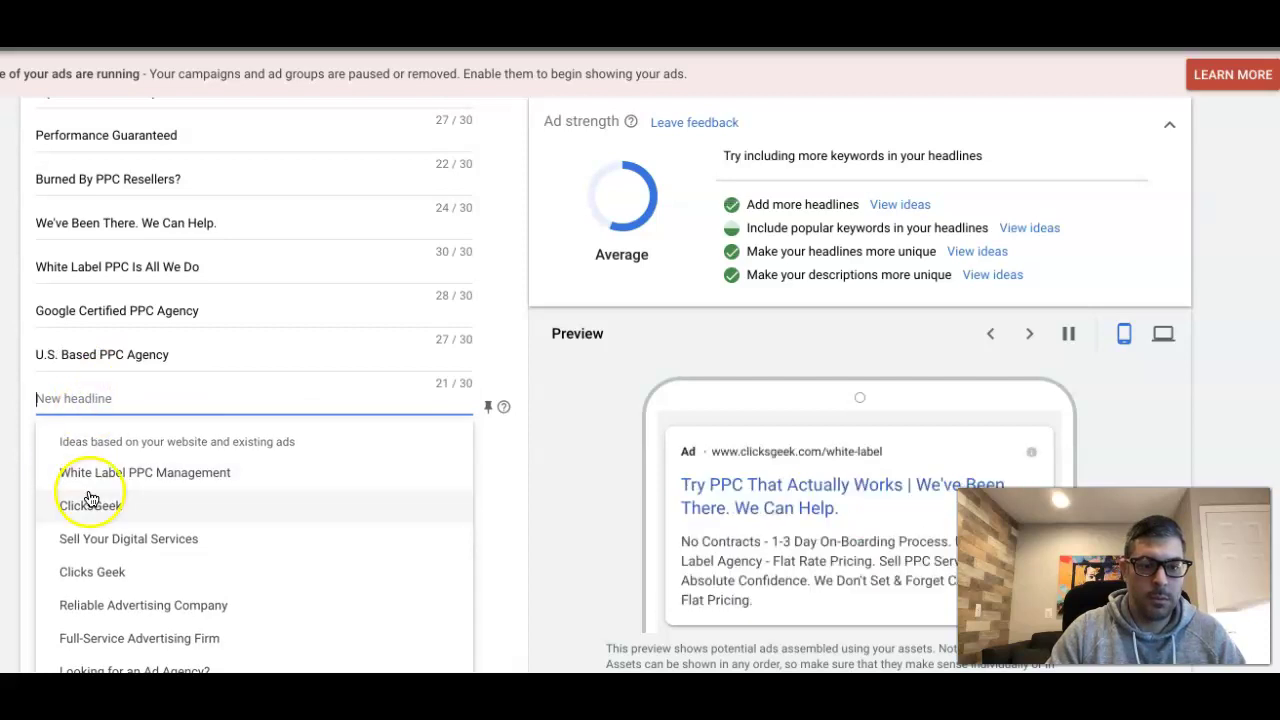
left_click(97, 578)
- Fill the next two empty headlines with the suggested ideas "Looking for an Ad Agency?" and "Google Premier Partner Agency"
scroll(109, 429, "down", 2)
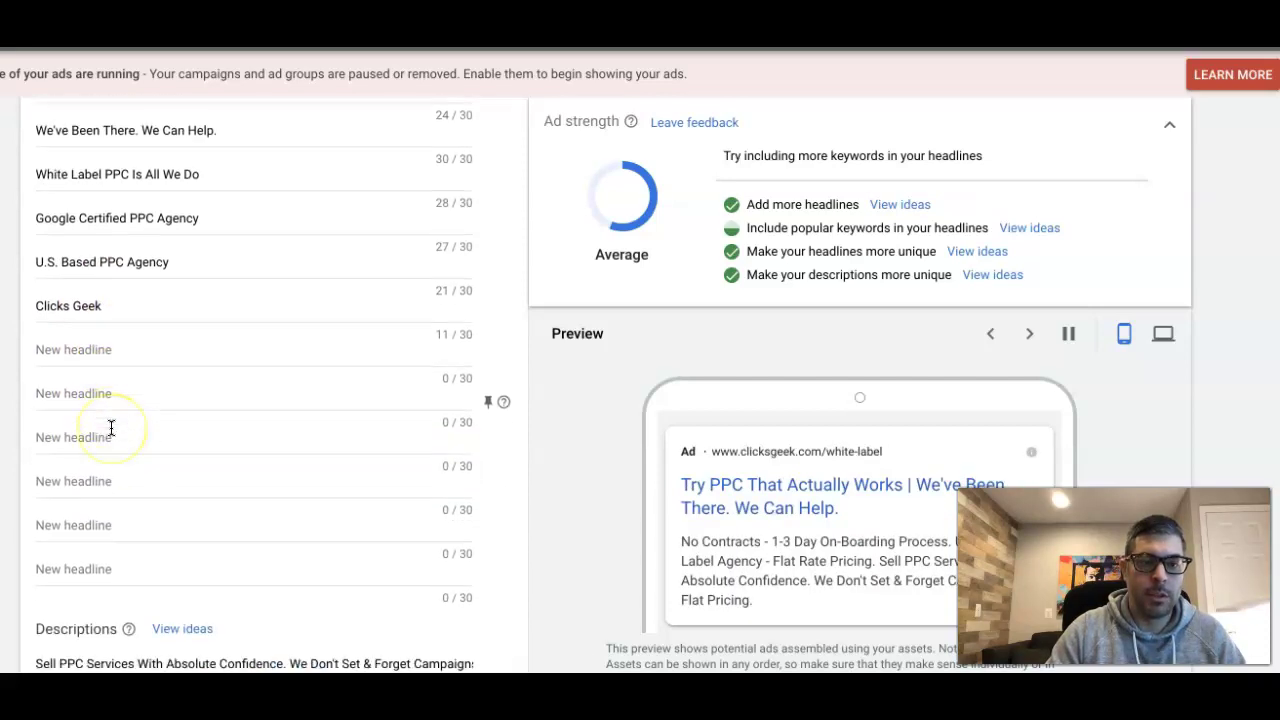
left_click(94, 250)
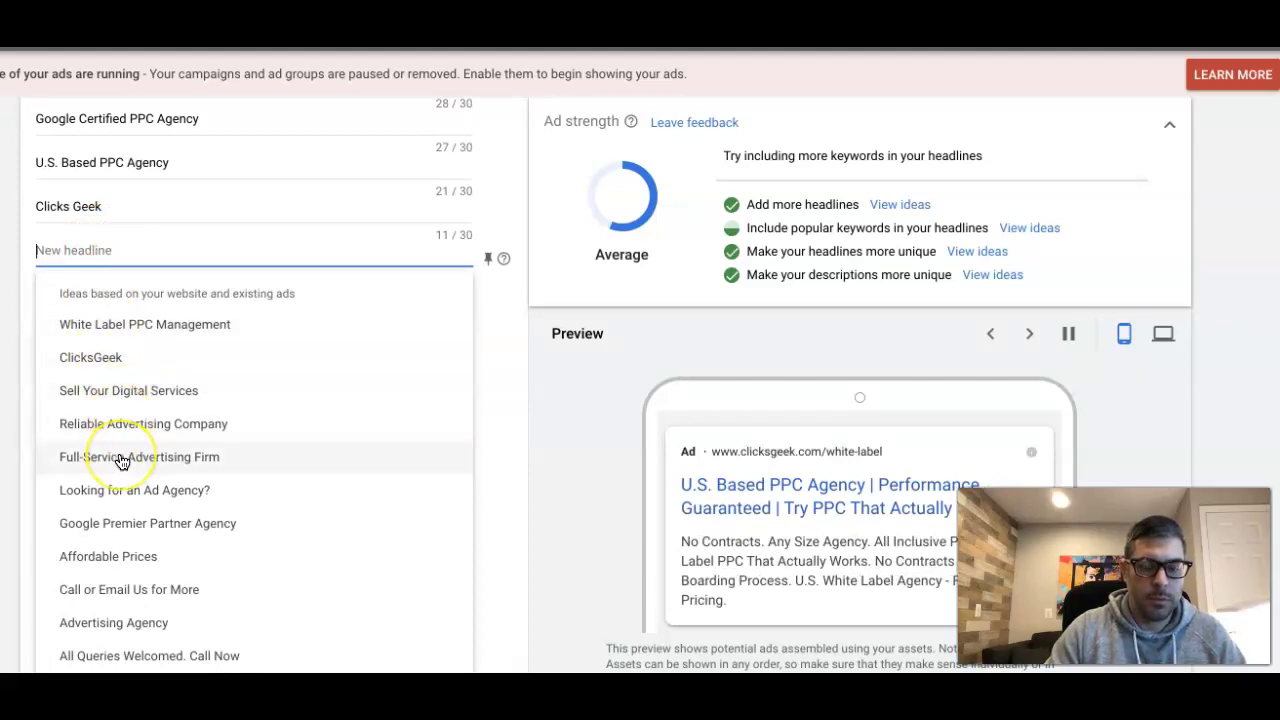
left_click(120, 490)
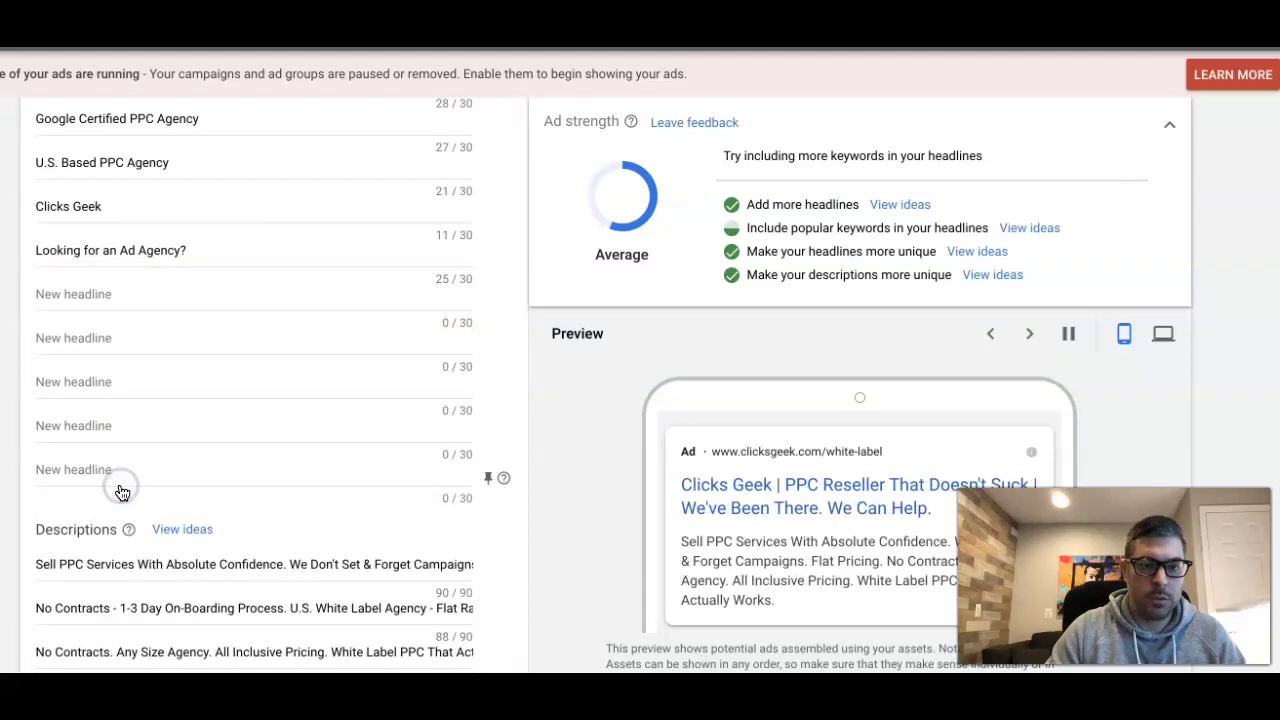
left_click(90, 294)
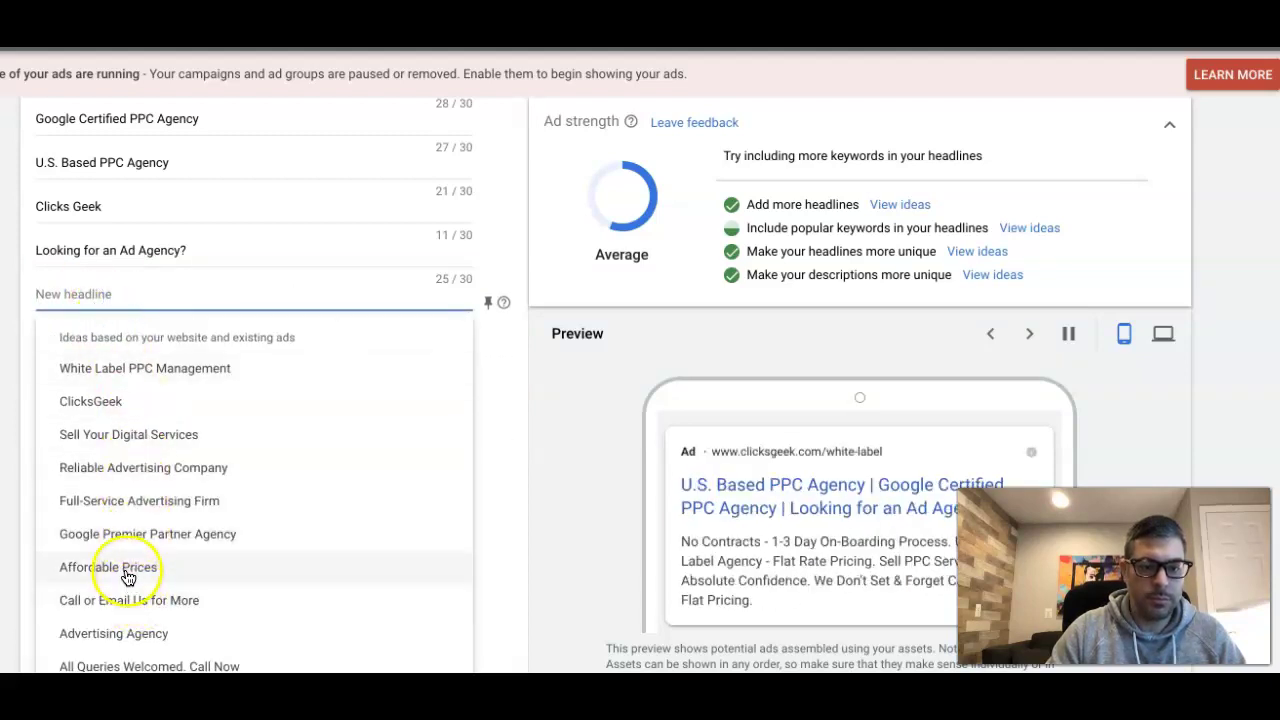
left_click(127, 536)
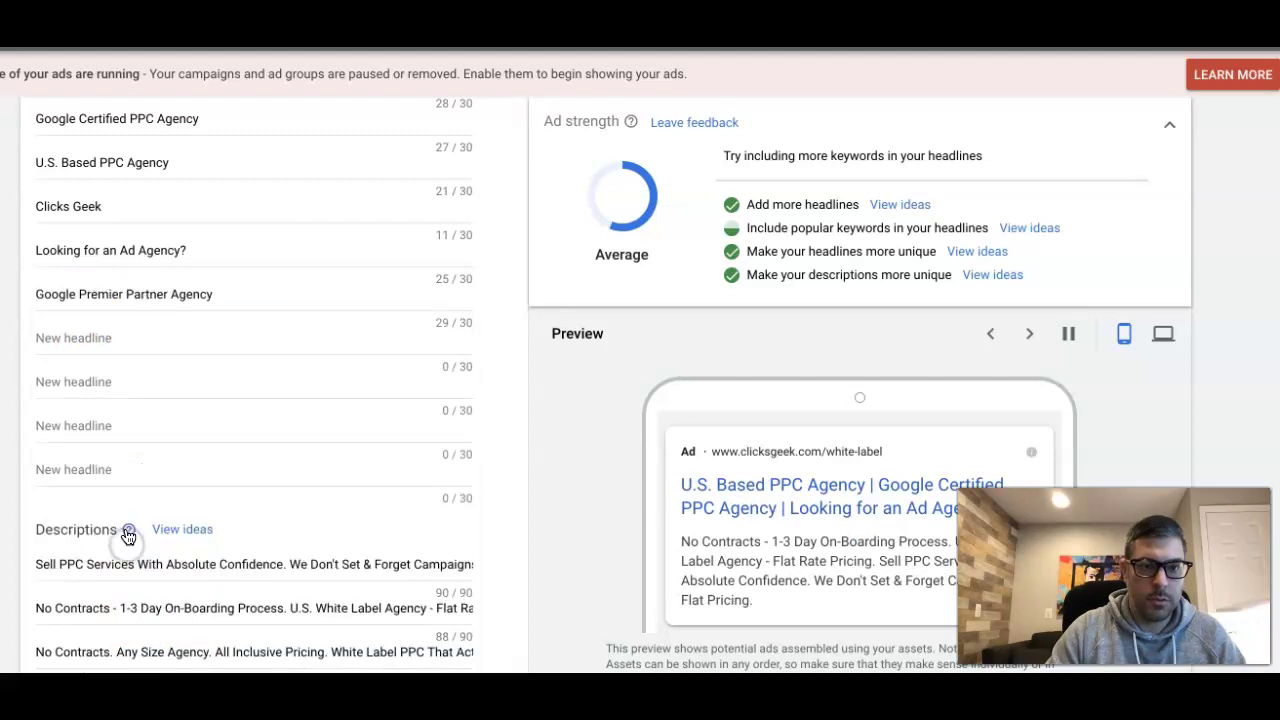
- Fill the next empty headline with the suggested idea "White Label PPC Management"
scroll(130, 392, "up", 2)
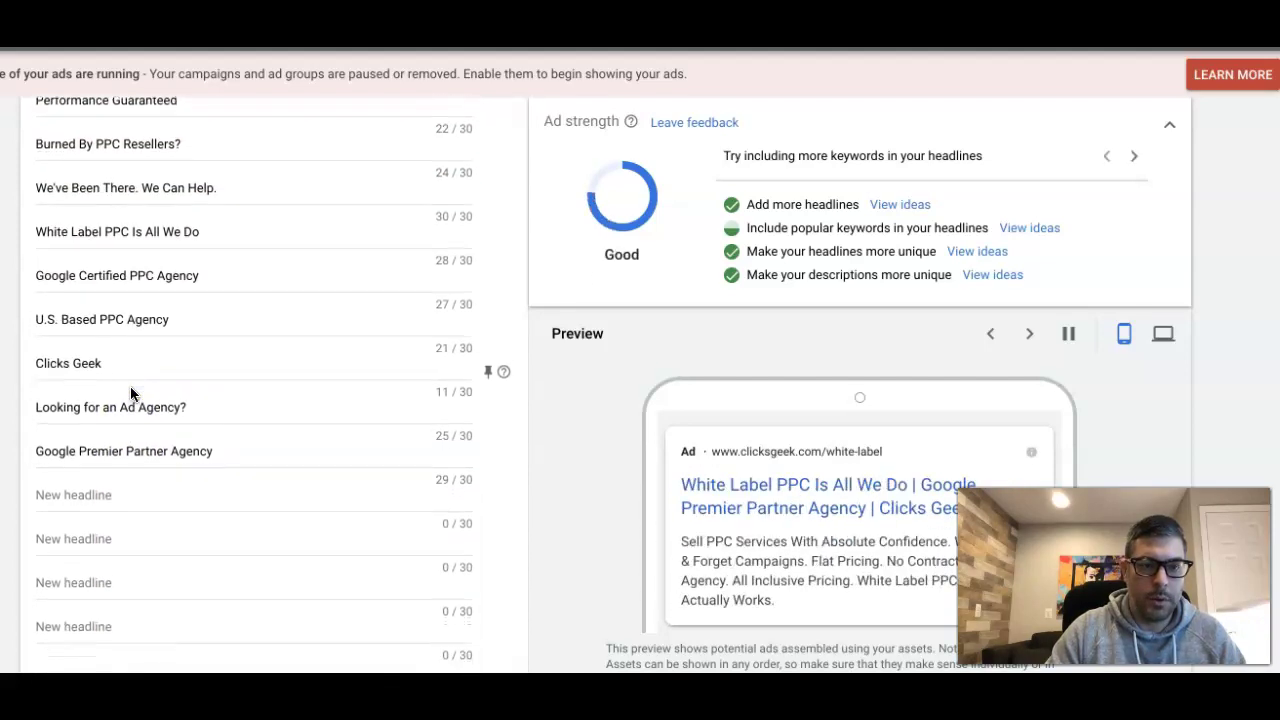
scroll(130, 394, "down", 1)
scroll(127, 390, "down", 1)
left_click(103, 360)
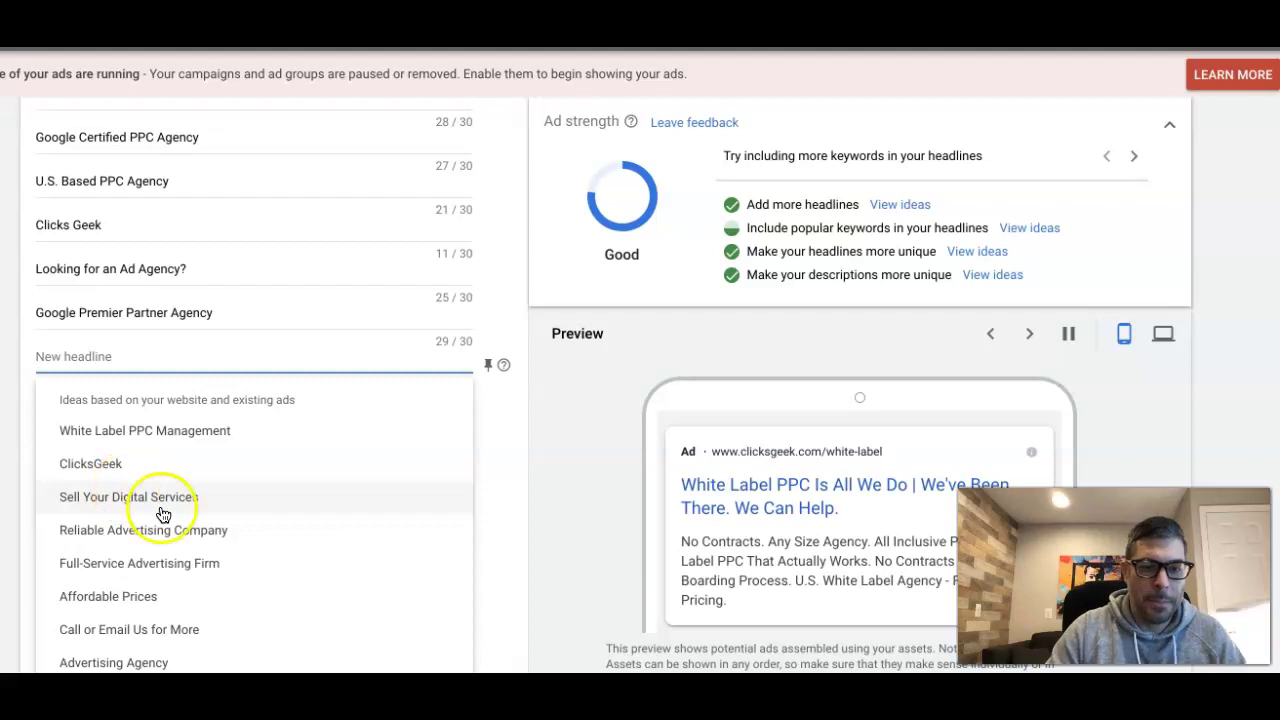
left_click(124, 440)
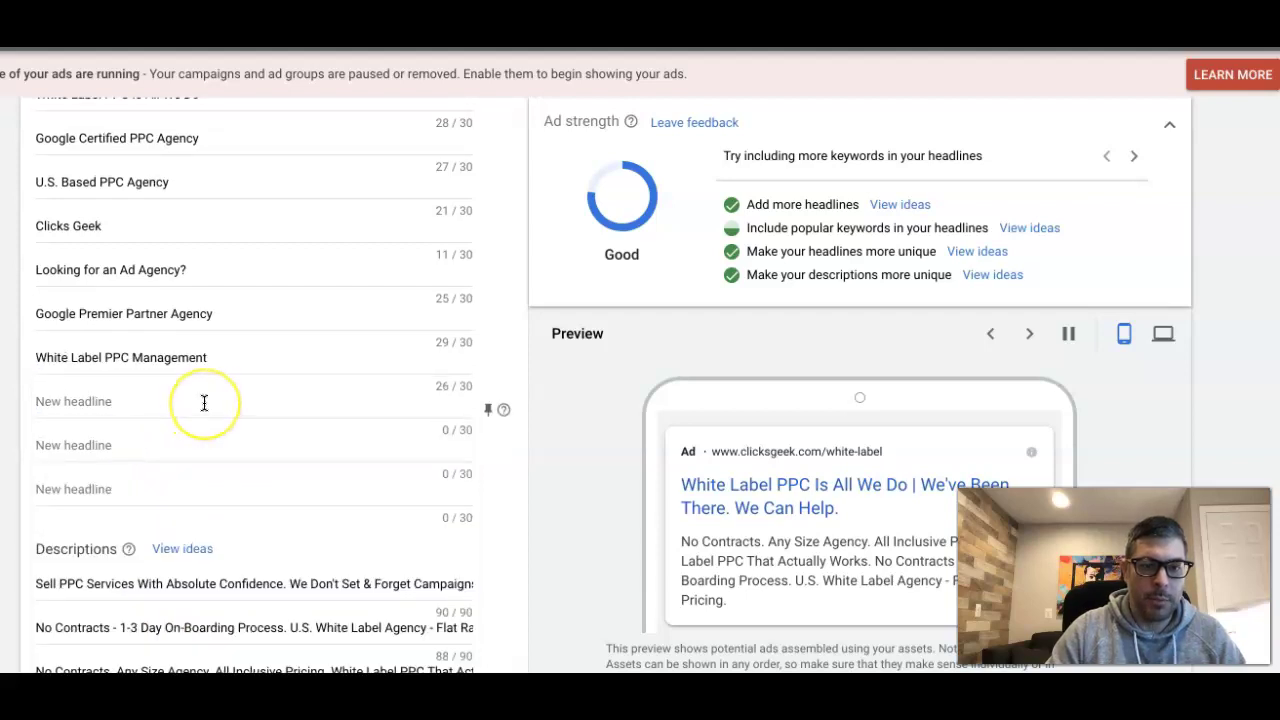
- Fill the next empty headline with the suggested idea "Affordable Prices" and reword it as "Flat Rate Pricing"
scroll(204, 403, "up", 2)
scroll(204, 403, "up", 3)
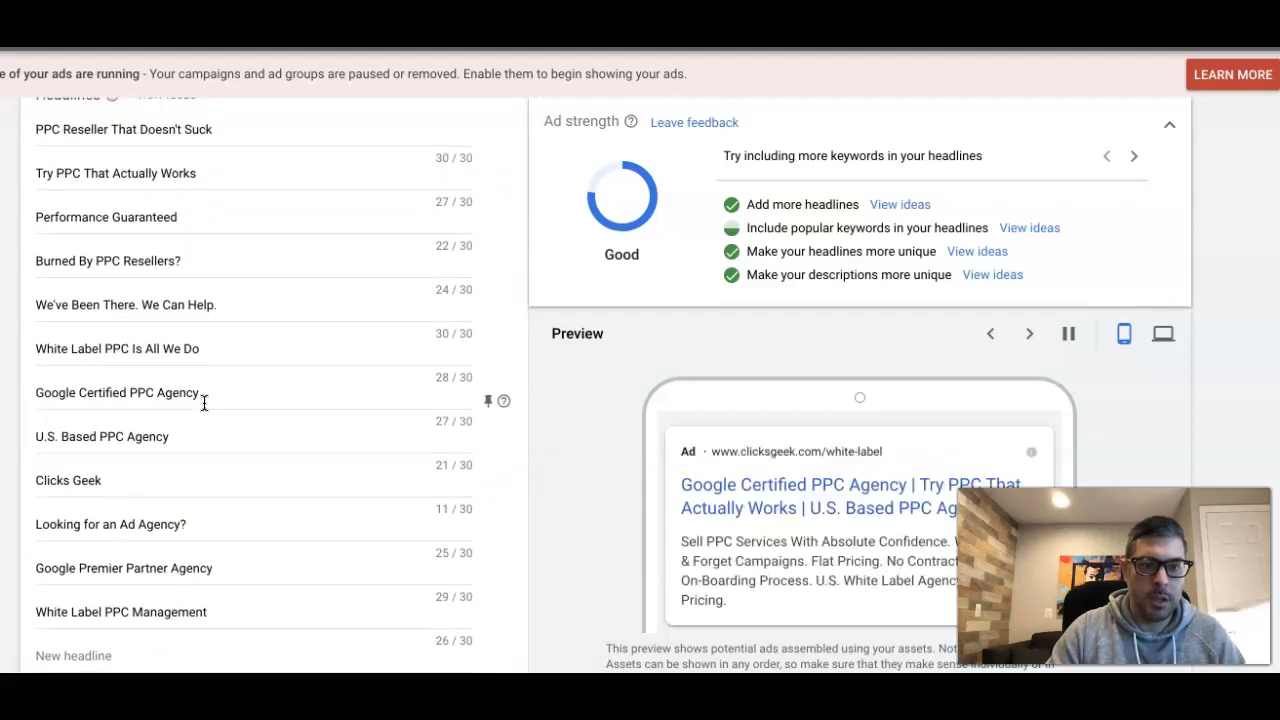
scroll(204, 403, "up", 1)
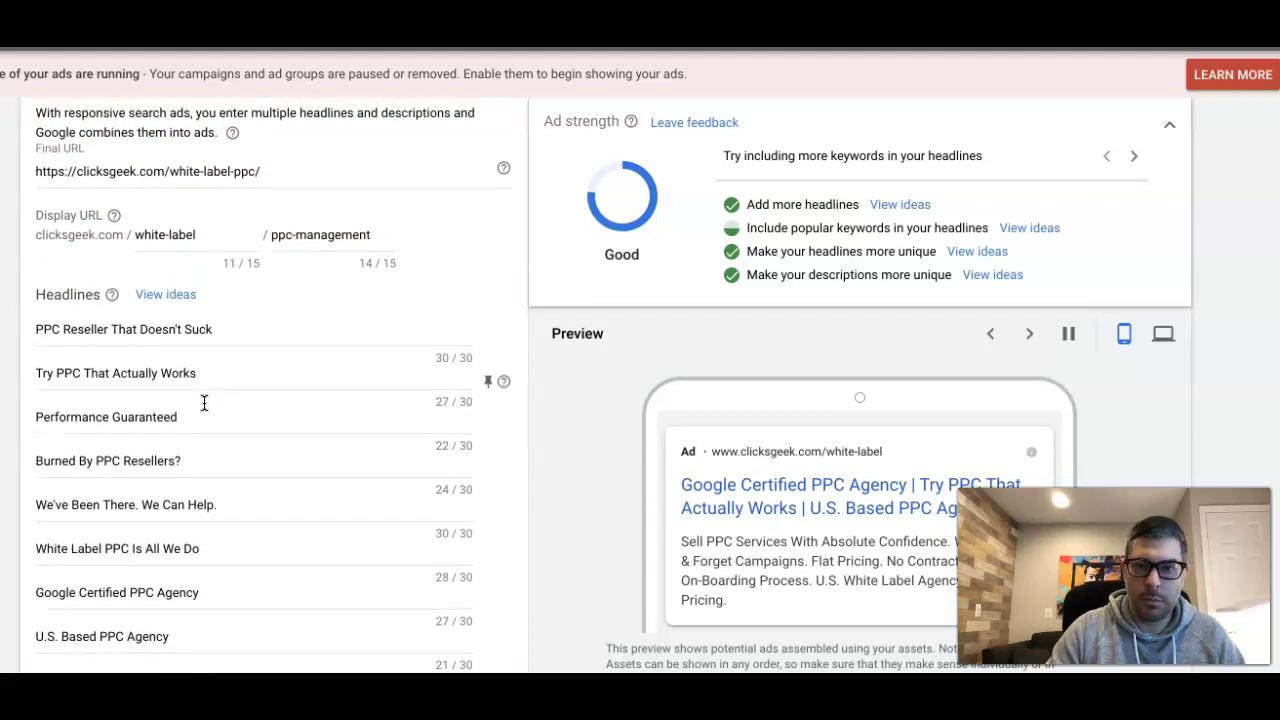
scroll(204, 403, "down", 2)
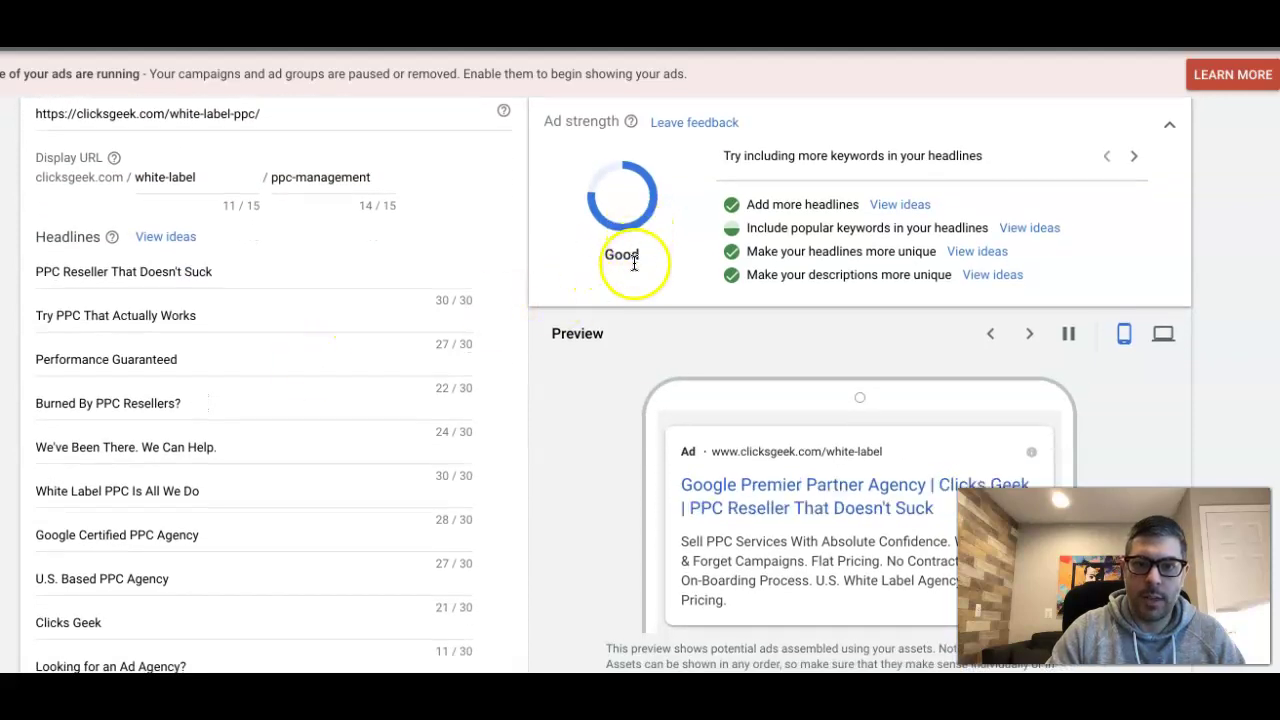
scroll(182, 367, "down", 5)
scroll(182, 367, "down", 5)
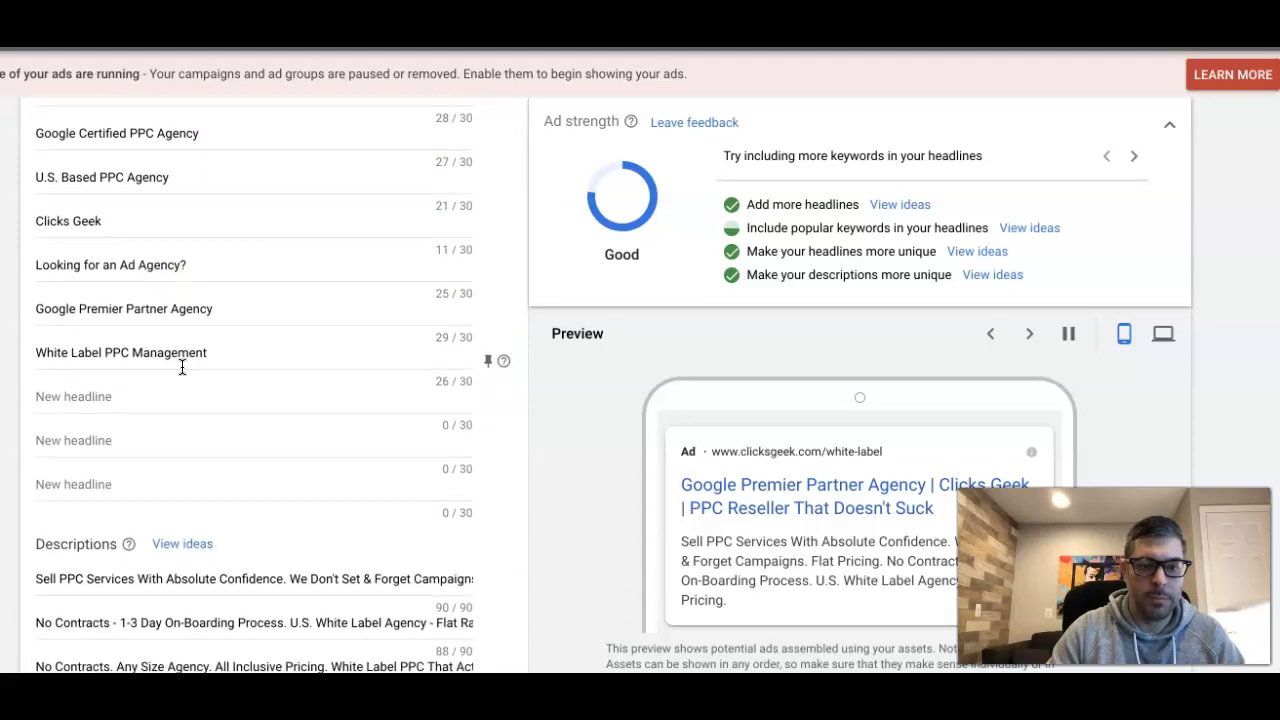
left_click(96, 328)
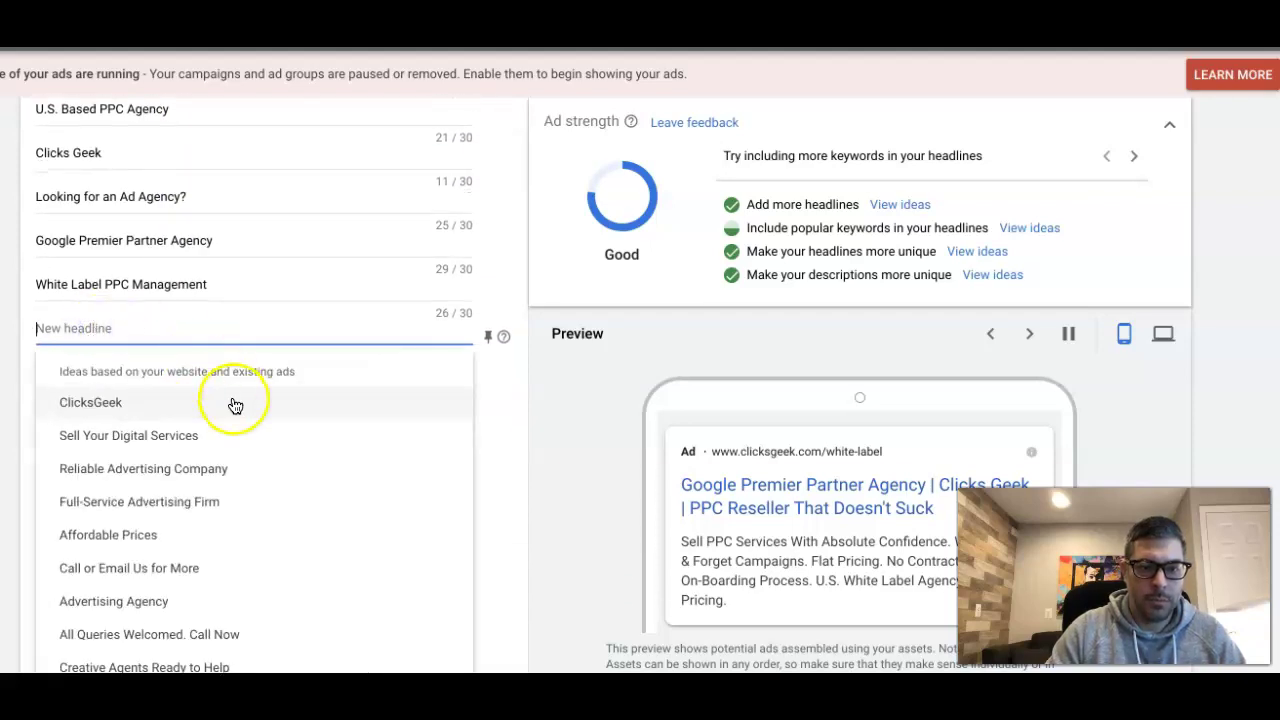
left_click(137, 534)
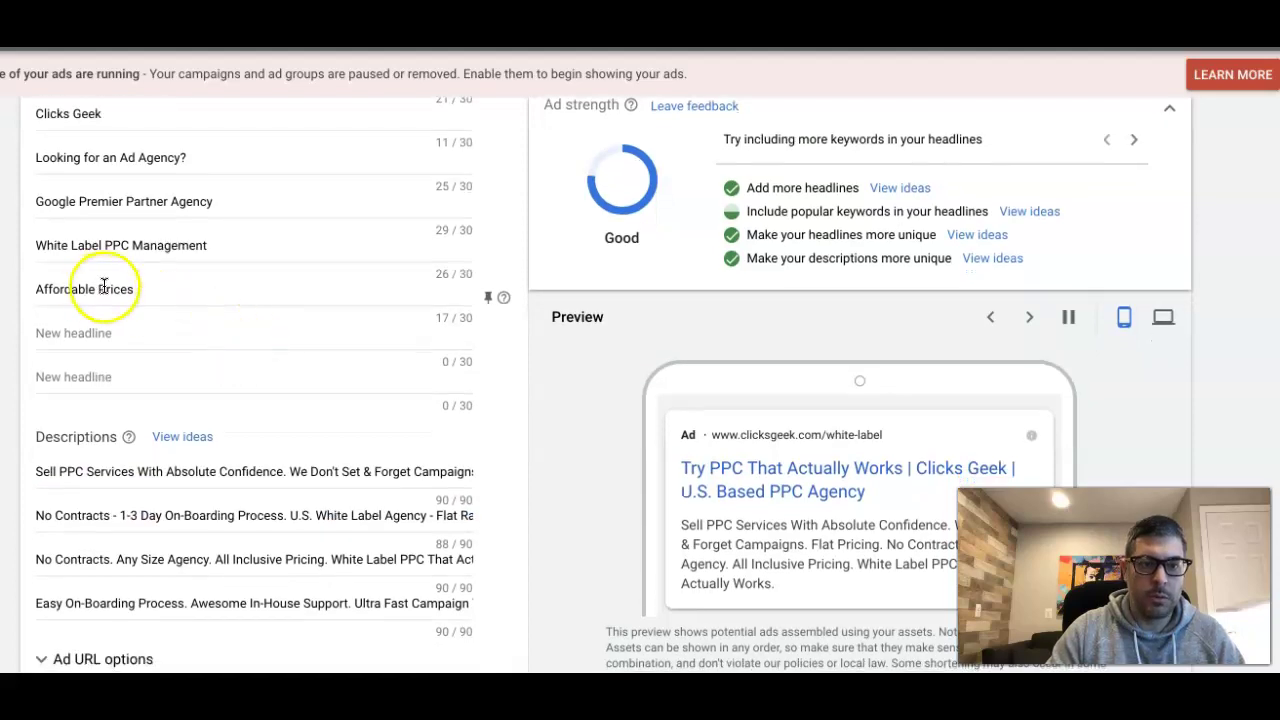
triple_click(101, 288)
type("Fla")
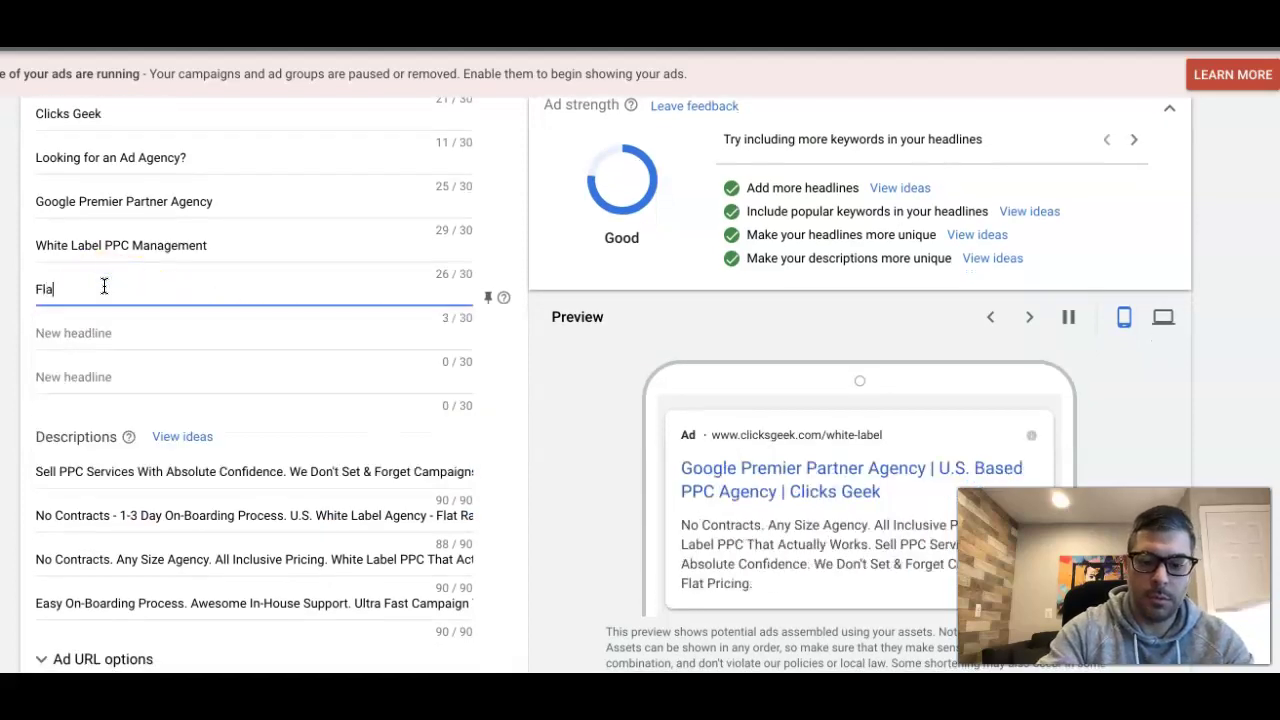
type("t Rate")
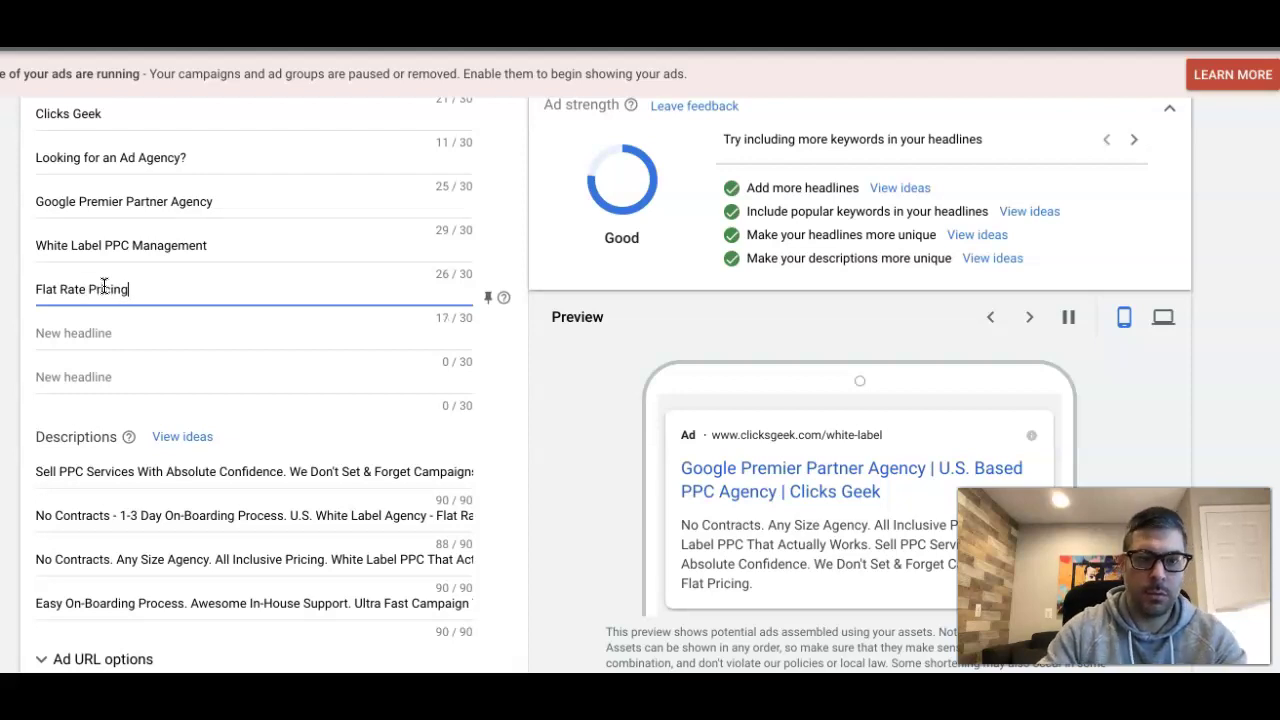
type(" Pricing")
- Fill the next empty headline with the suggested idea "Creative Agents Ready to Help" and replace "Creative Agents" with "PPC"
left_click(95, 333)
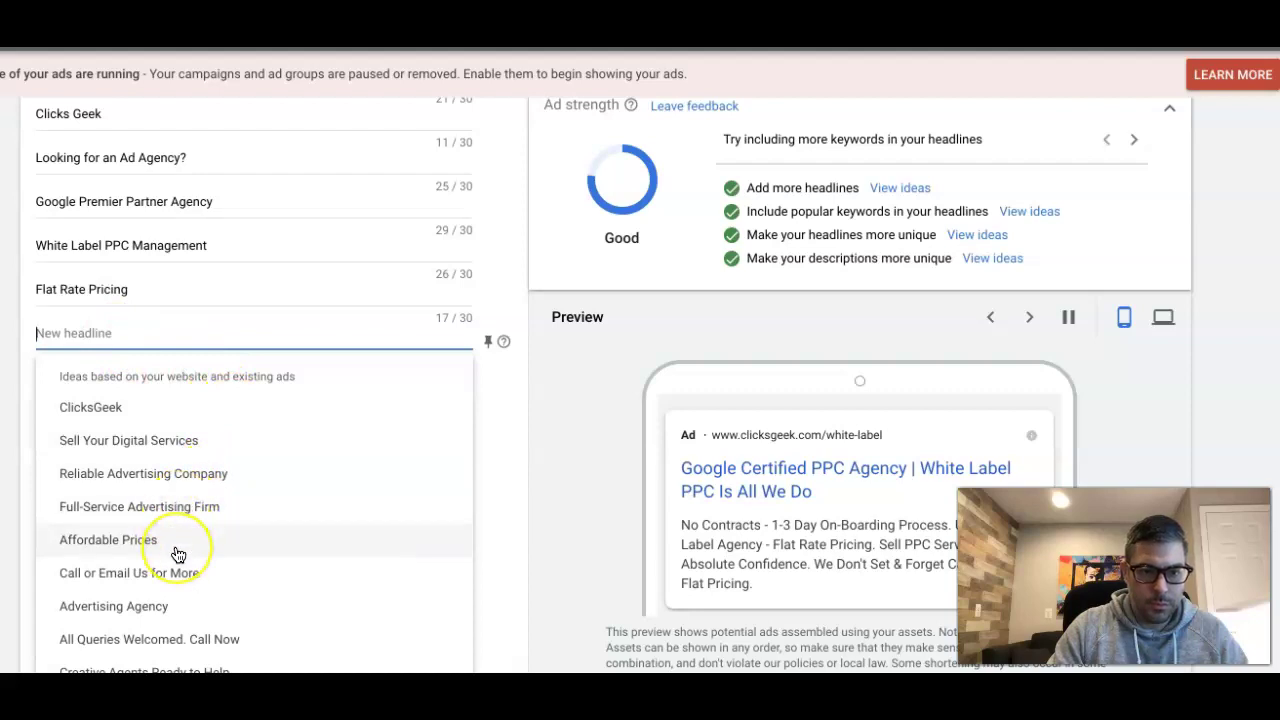
left_click(150, 668)
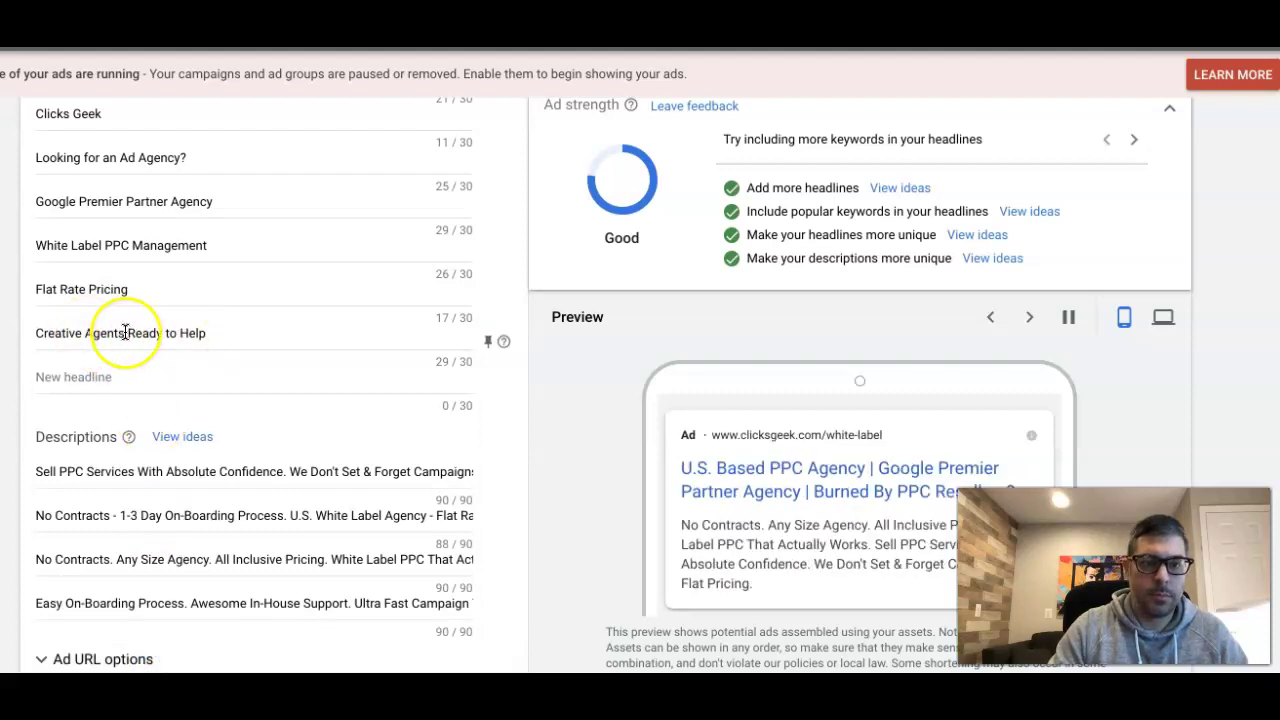
left_click_drag(125, 333, 53, 333)
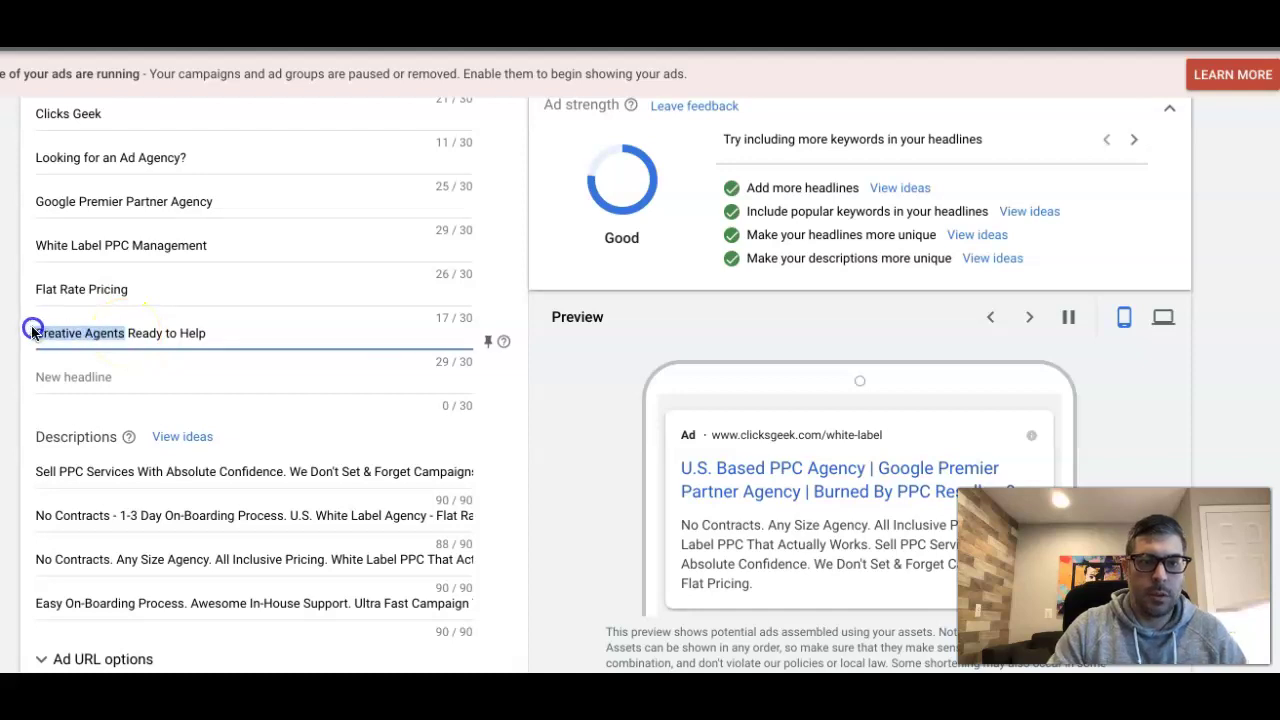
type("PPC")
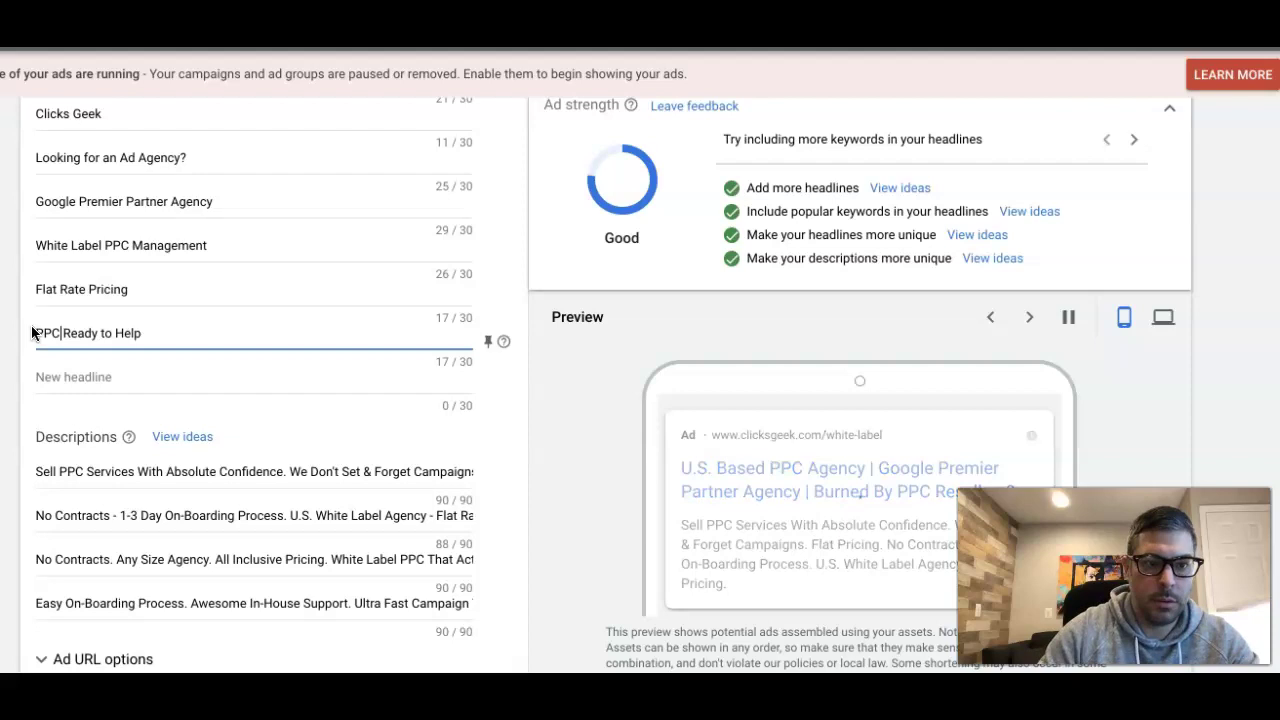
left_click(33, 333)
- Set the headline below "Flat Rate Pricing" to "Highly Trained PPC Staff"
triple_click(106, 338)
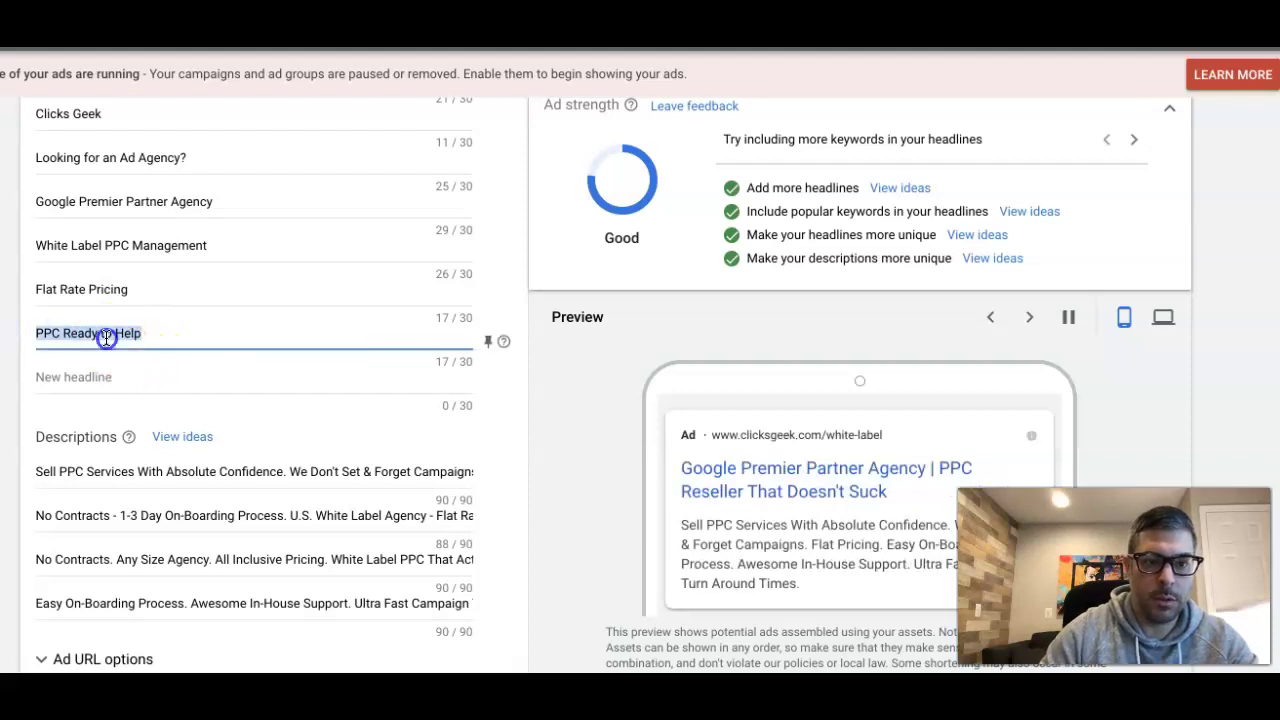
type("Highly")
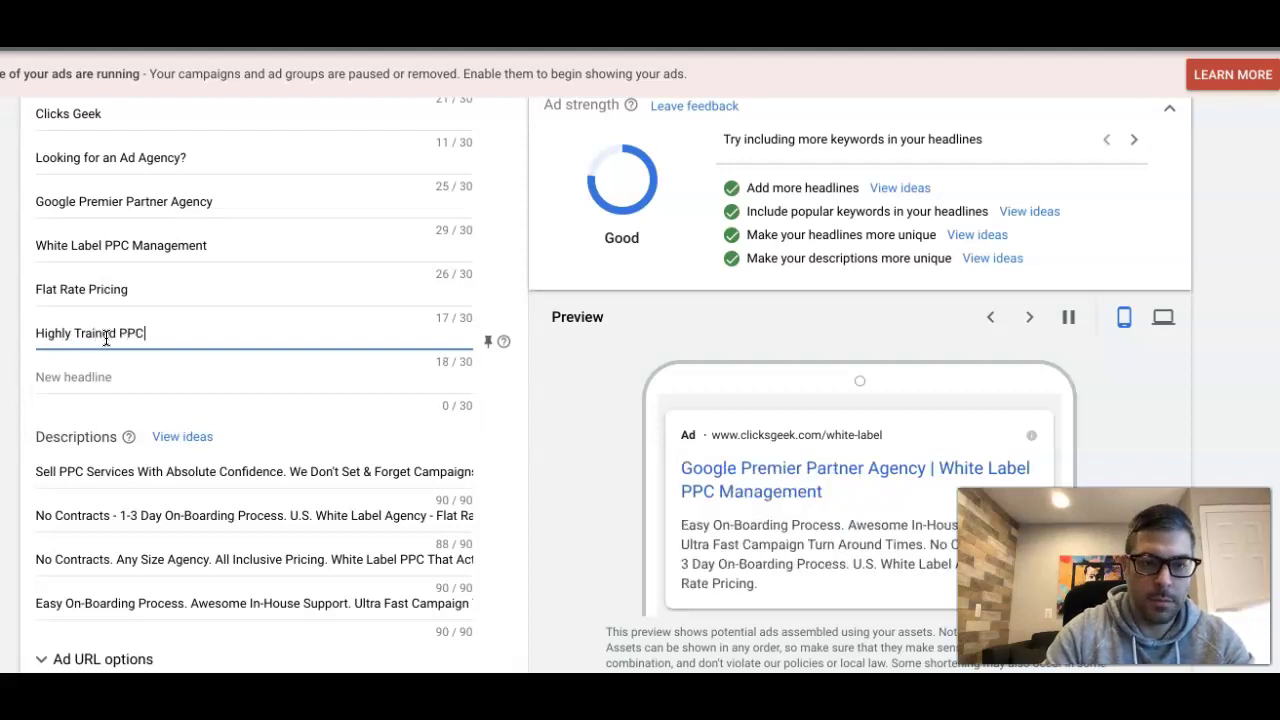
type("Trained PPC Staff")
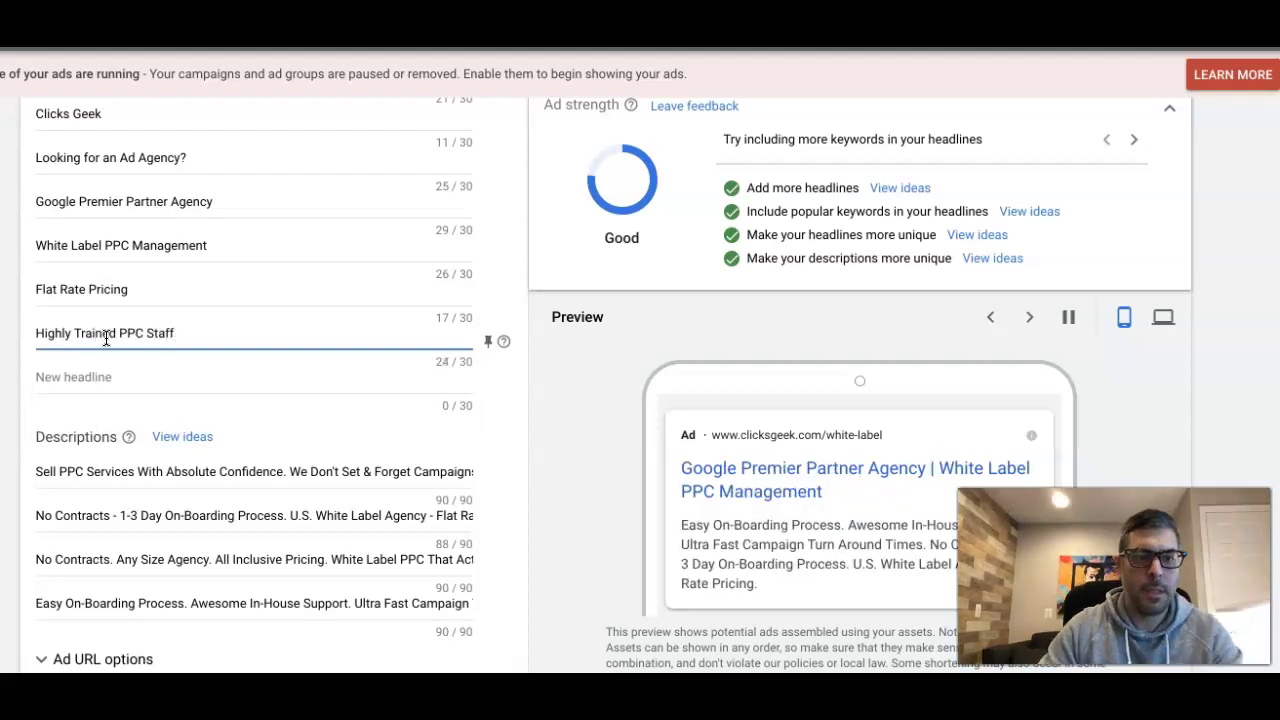
- Fill the last empty headline with "Watch Video Testimonials"
left_click(106, 376)
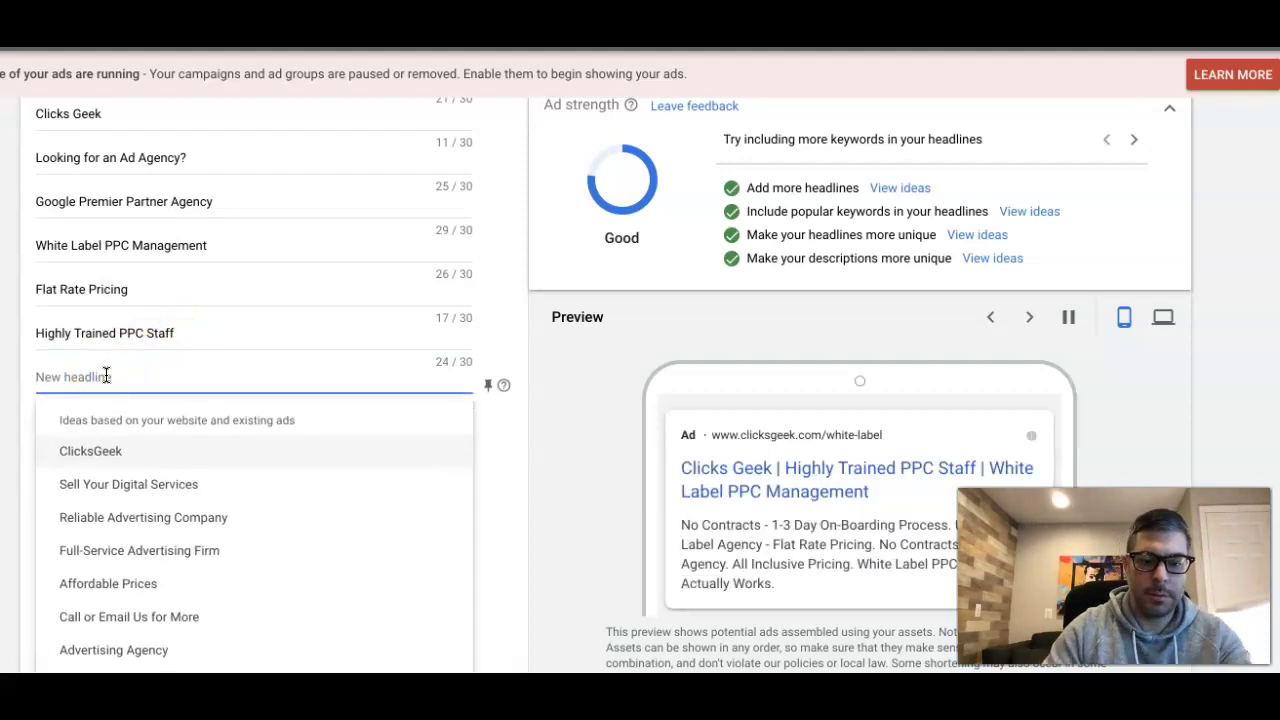
type("Watch Video T")
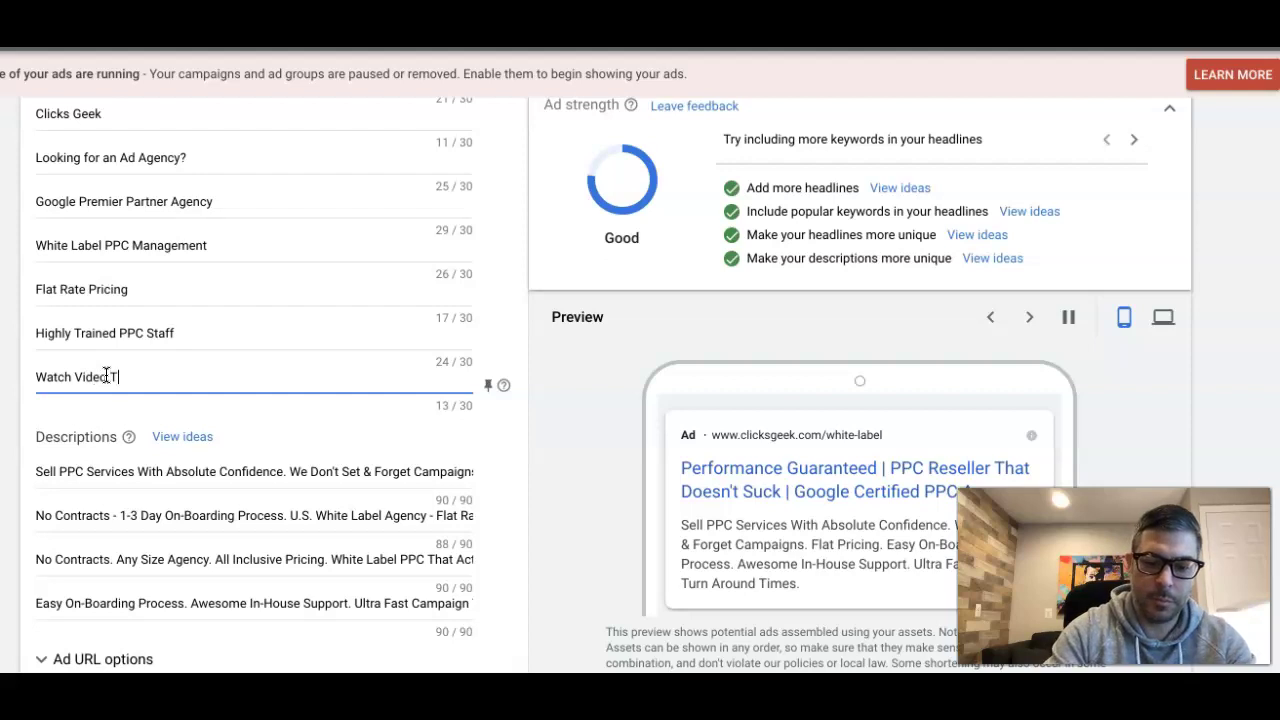
type("als")
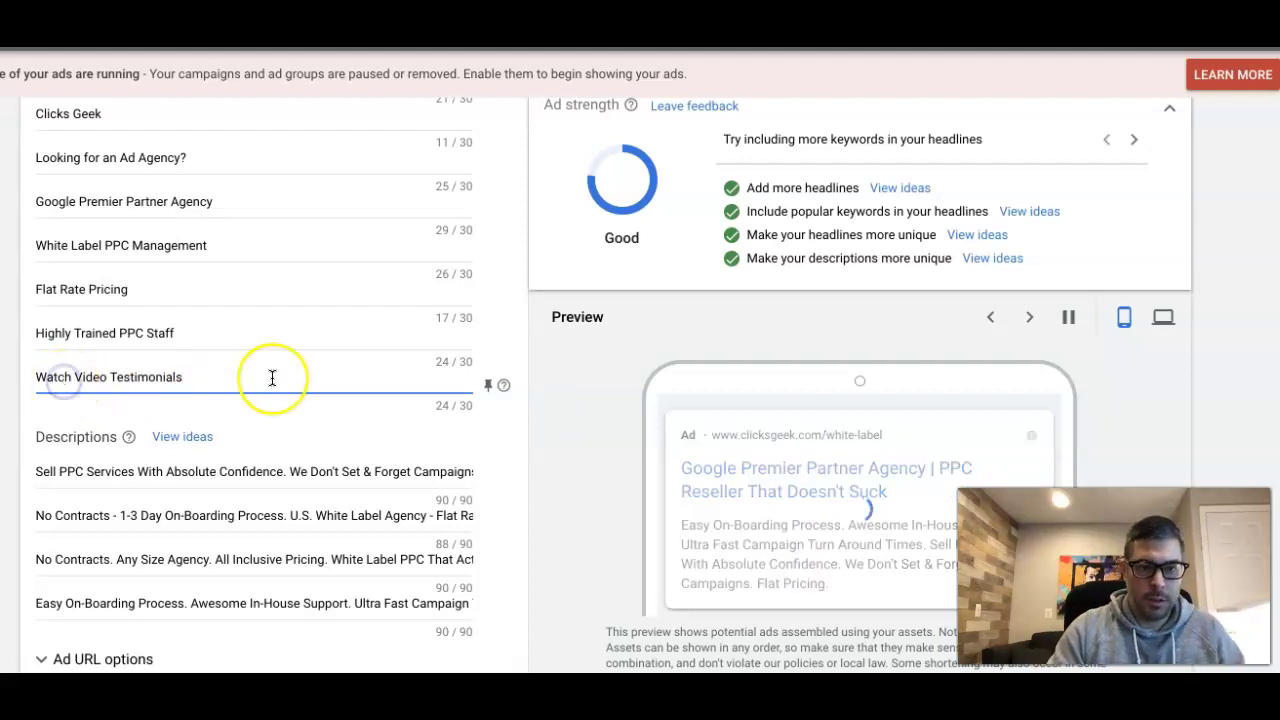
- Review the complete list of headlines, the display URL paths and the ad strength rating of the responsive search ad
scroll(271, 377, "up", 3)
scroll(271, 377, "up", 2)
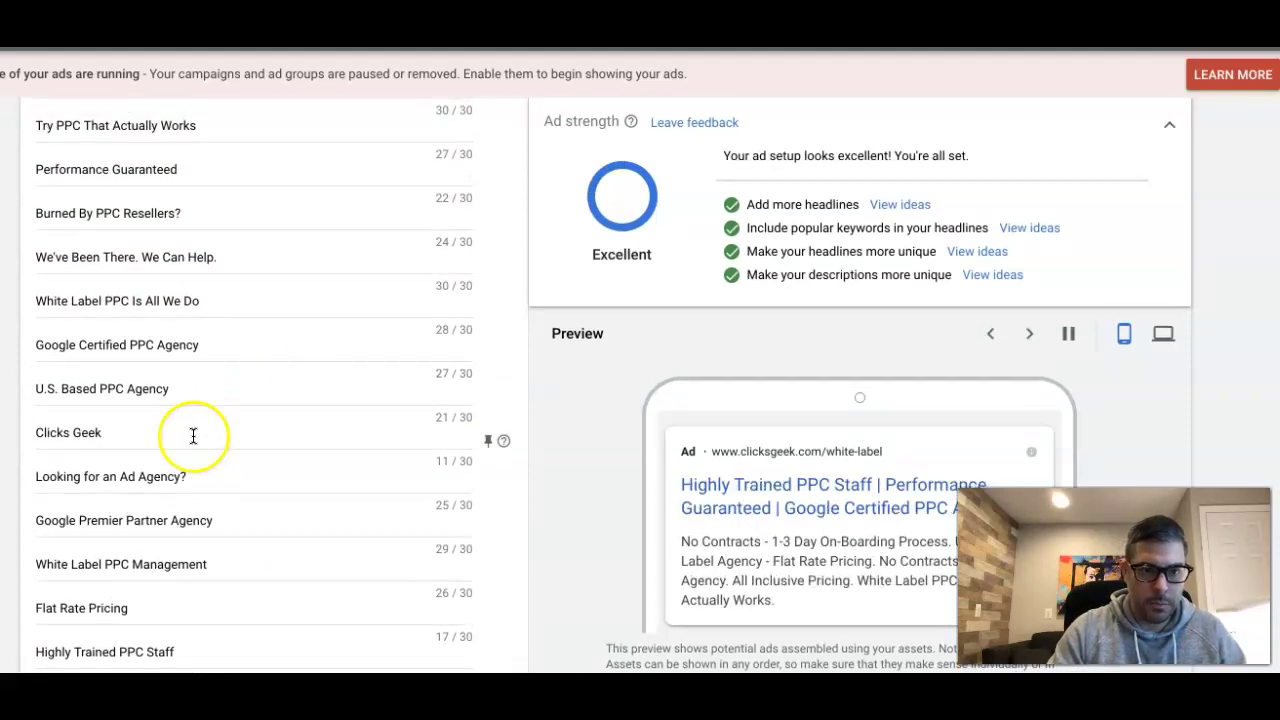
scroll(227, 447, "up", 1)
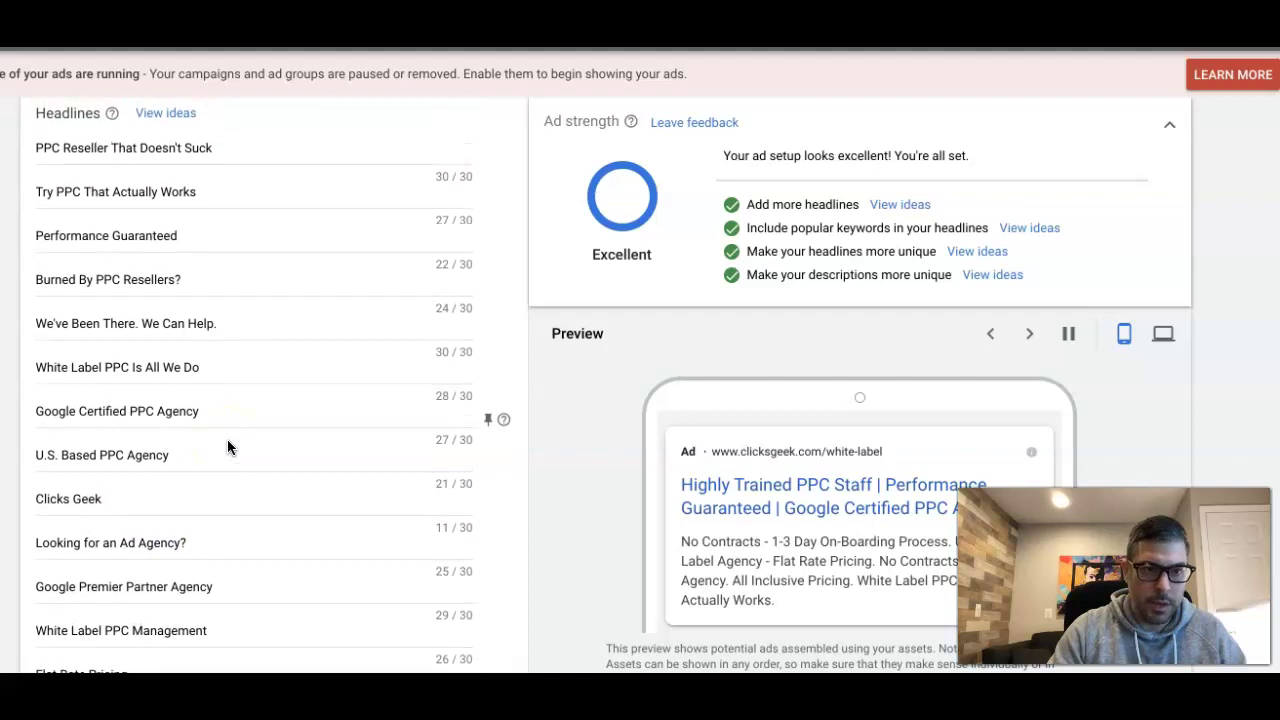
scroll(227, 440, "down", 2)
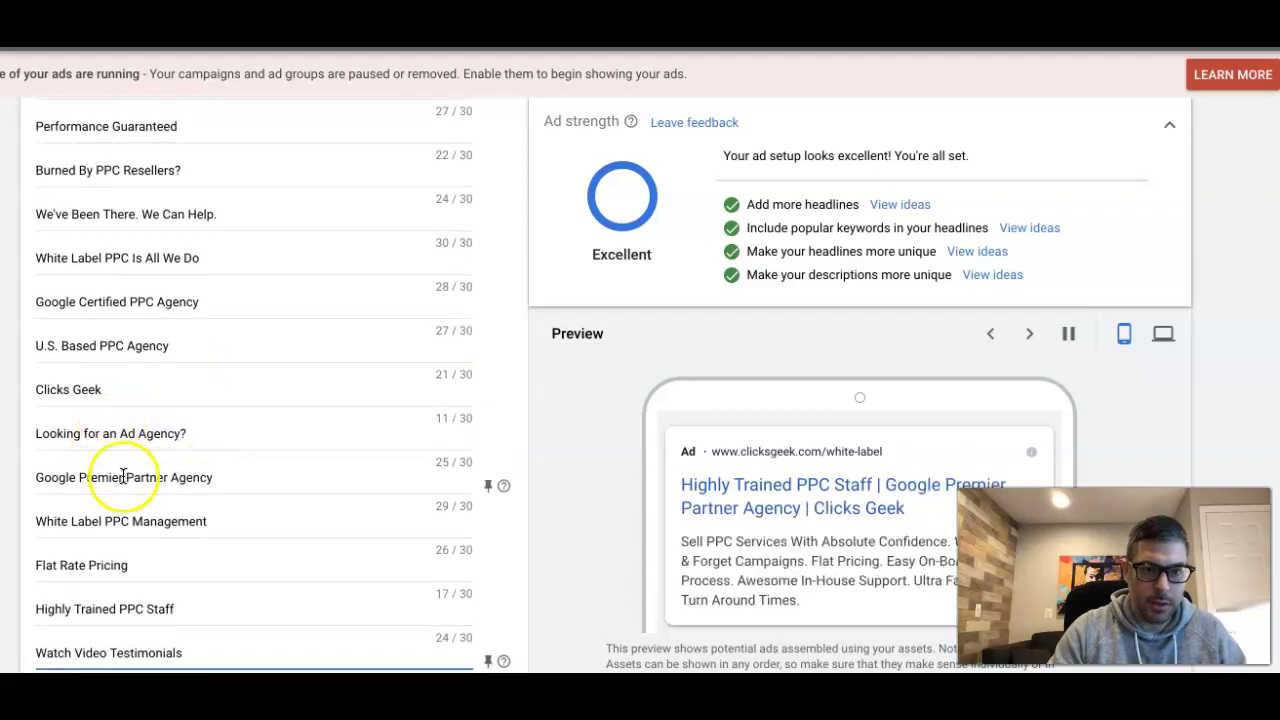
scroll(259, 494, "up", 3)
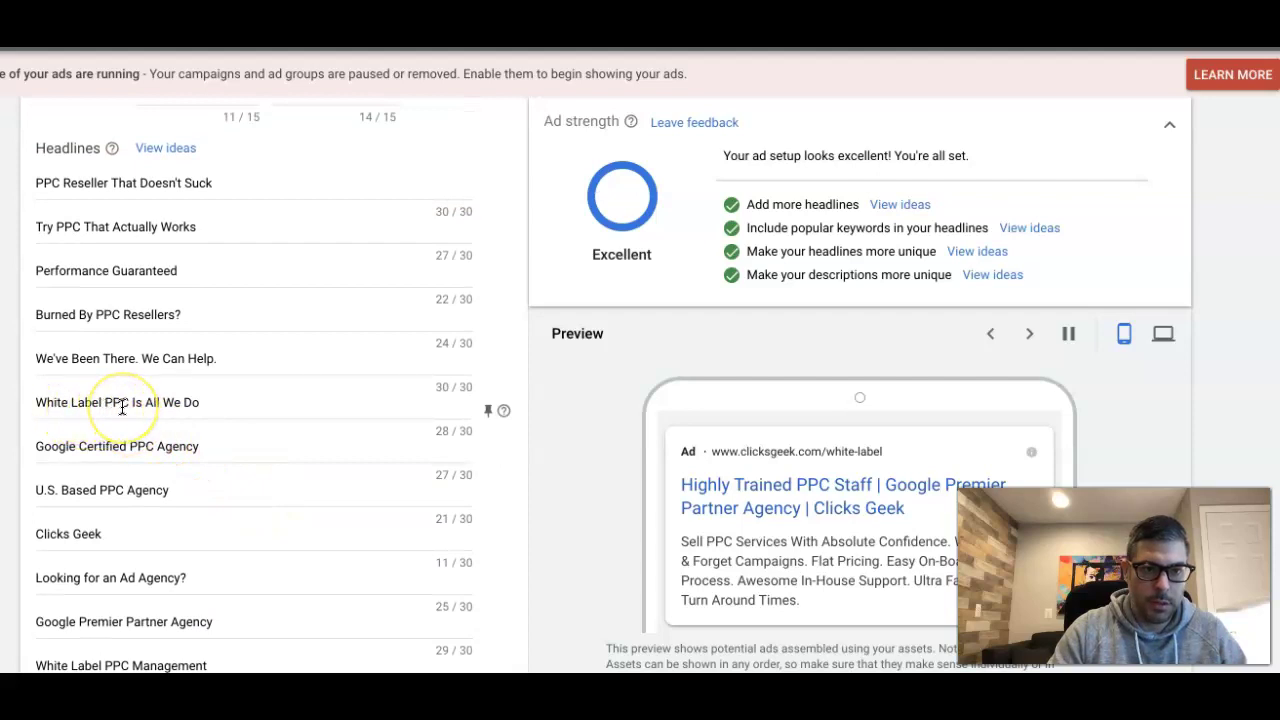
scroll(121, 407, "up", 3)
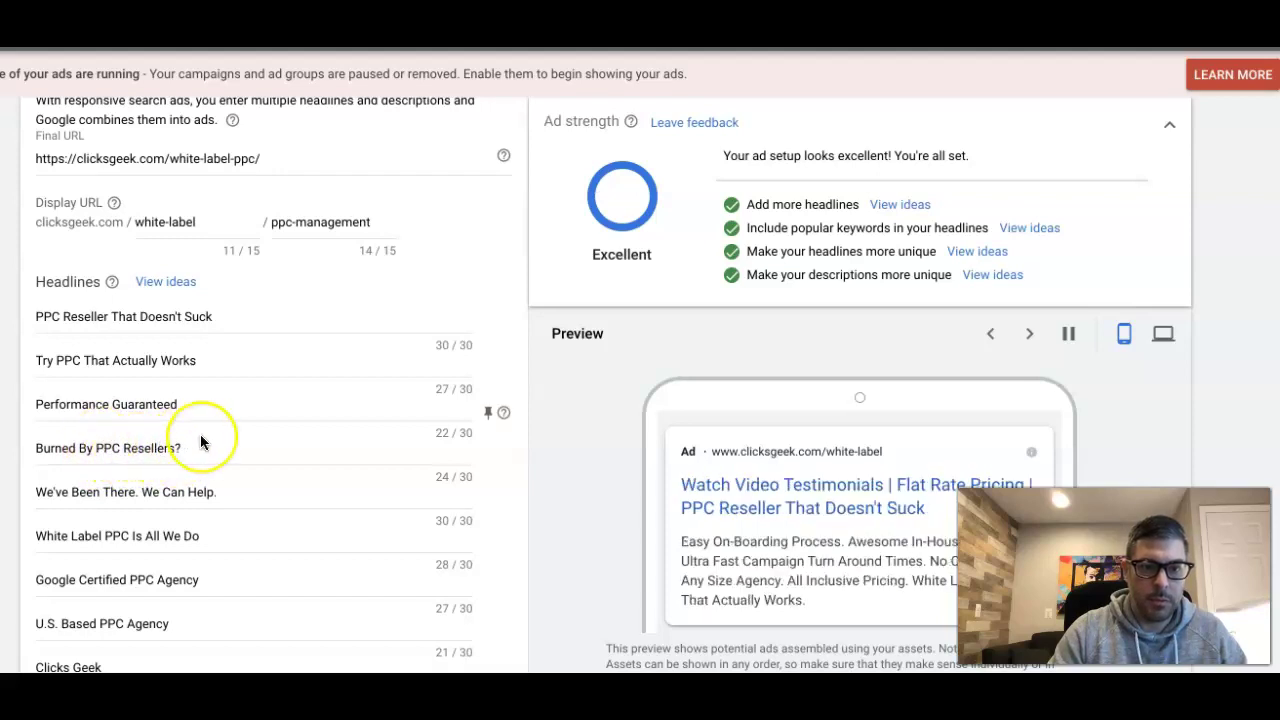
scroll(200, 440, "up", 1)
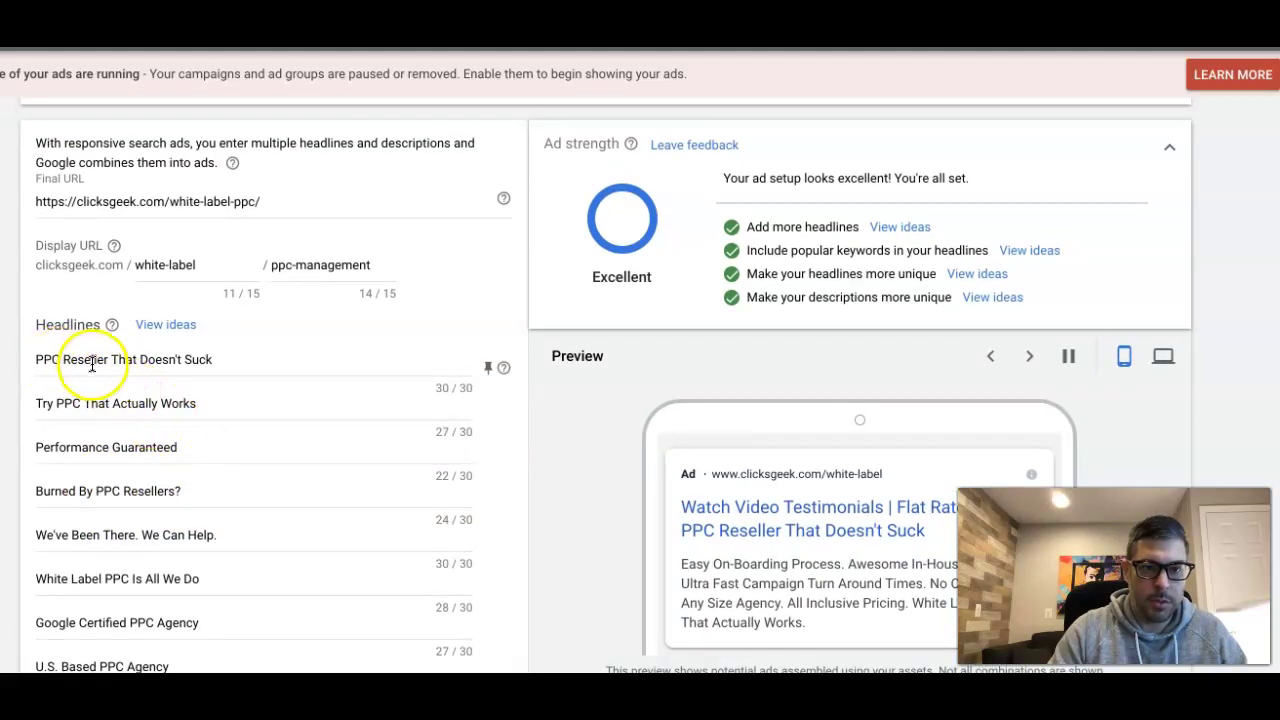
scroll(279, 386, "up", 1)
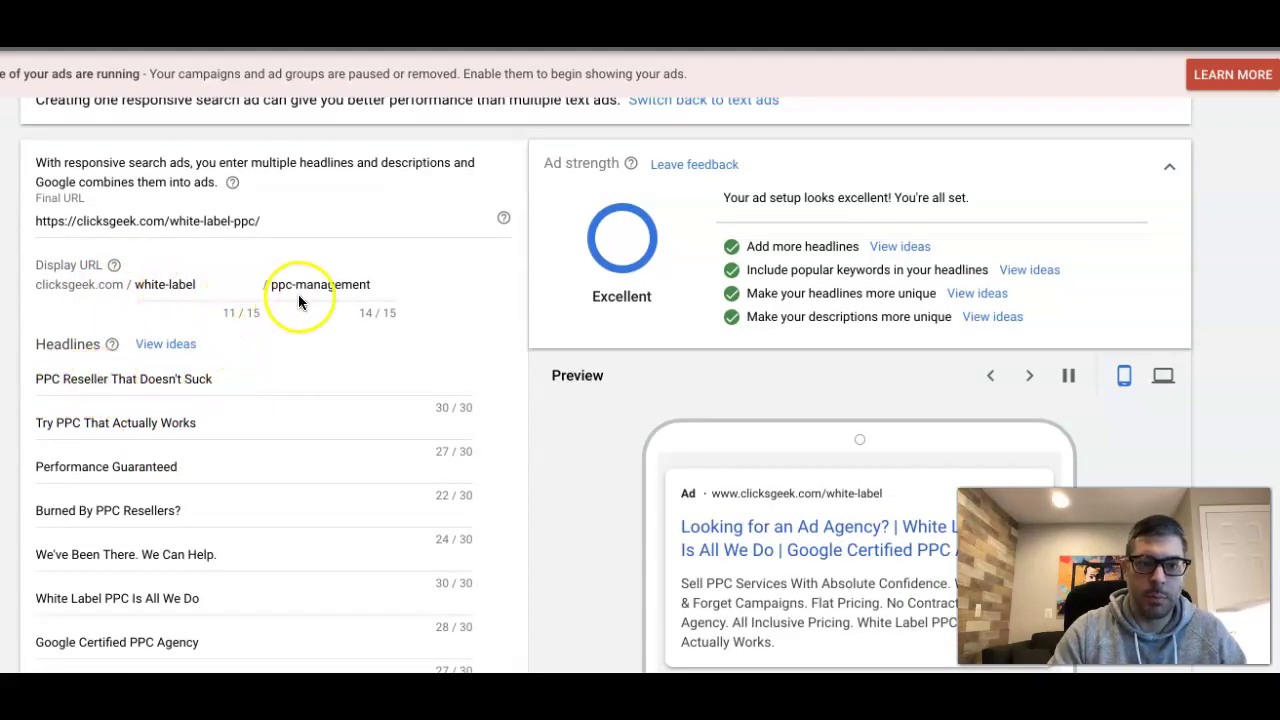
scroll(326, 412, "down", 1)
scroll(326, 412, "down", 1)
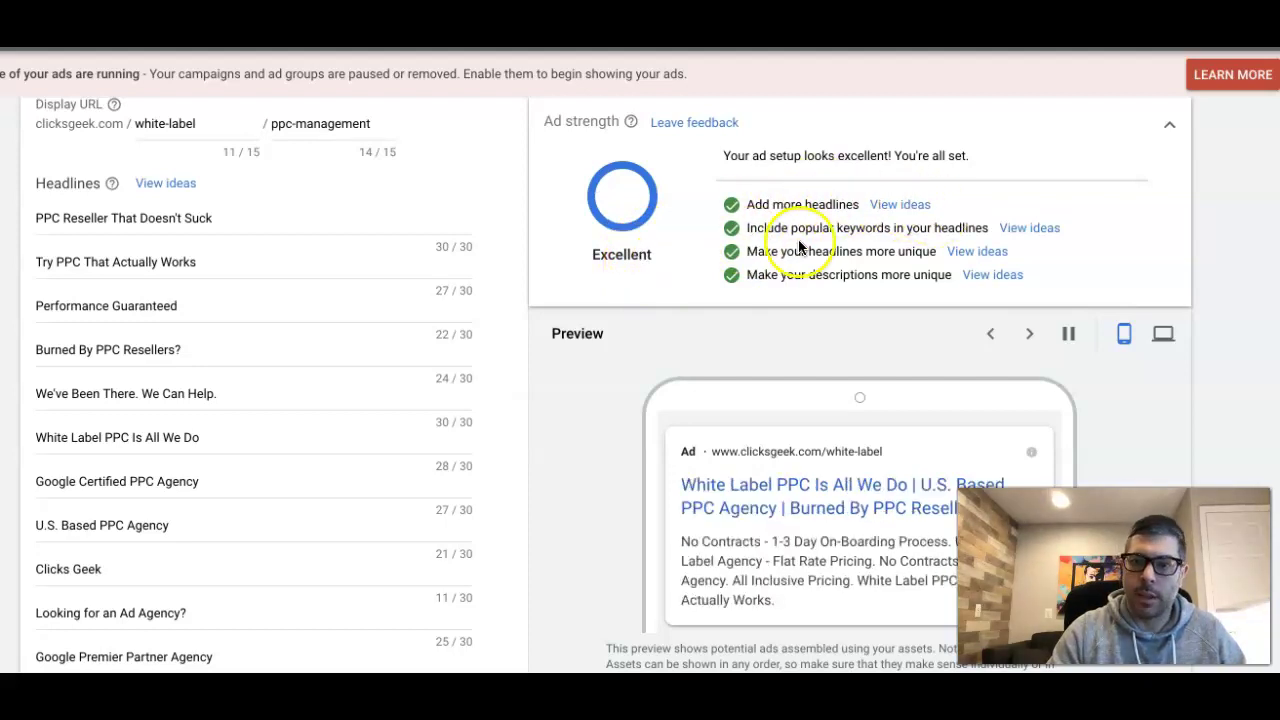
scroll(217, 283, "down", 5)
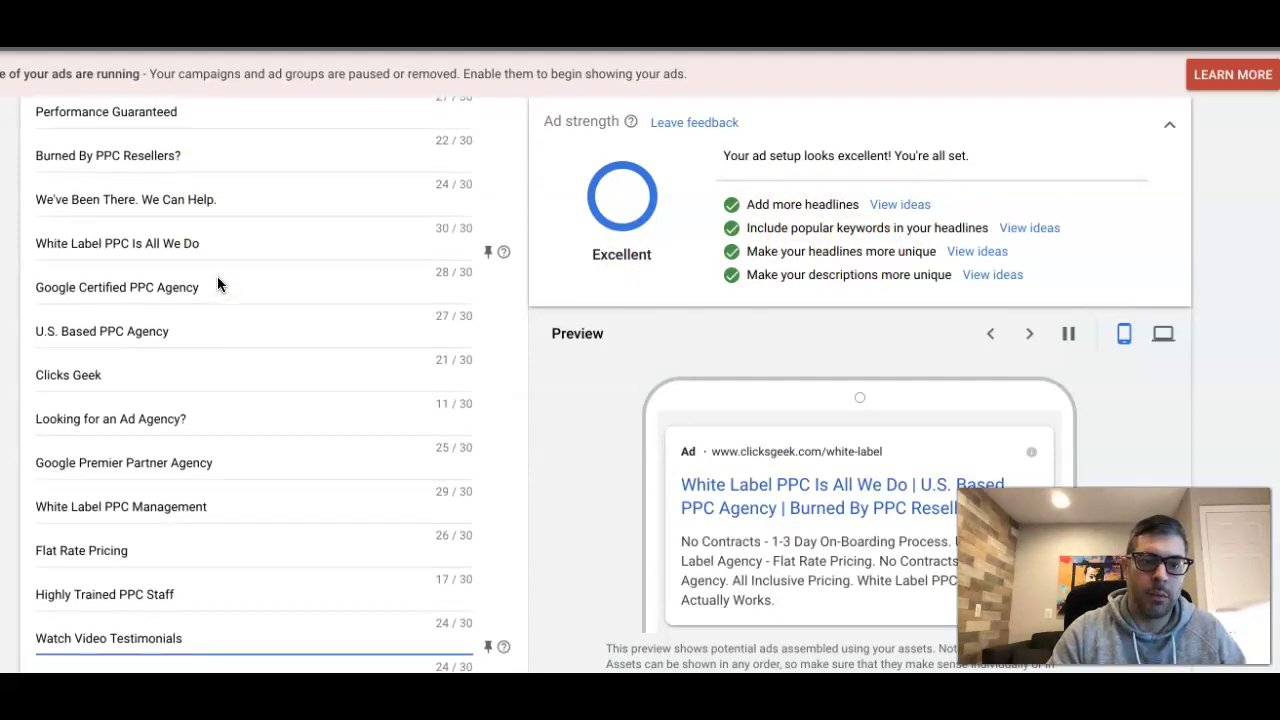
- Check the remaining headlines and the four descriptions of the responsive search ad, and save the ad
left_click(505, 266)
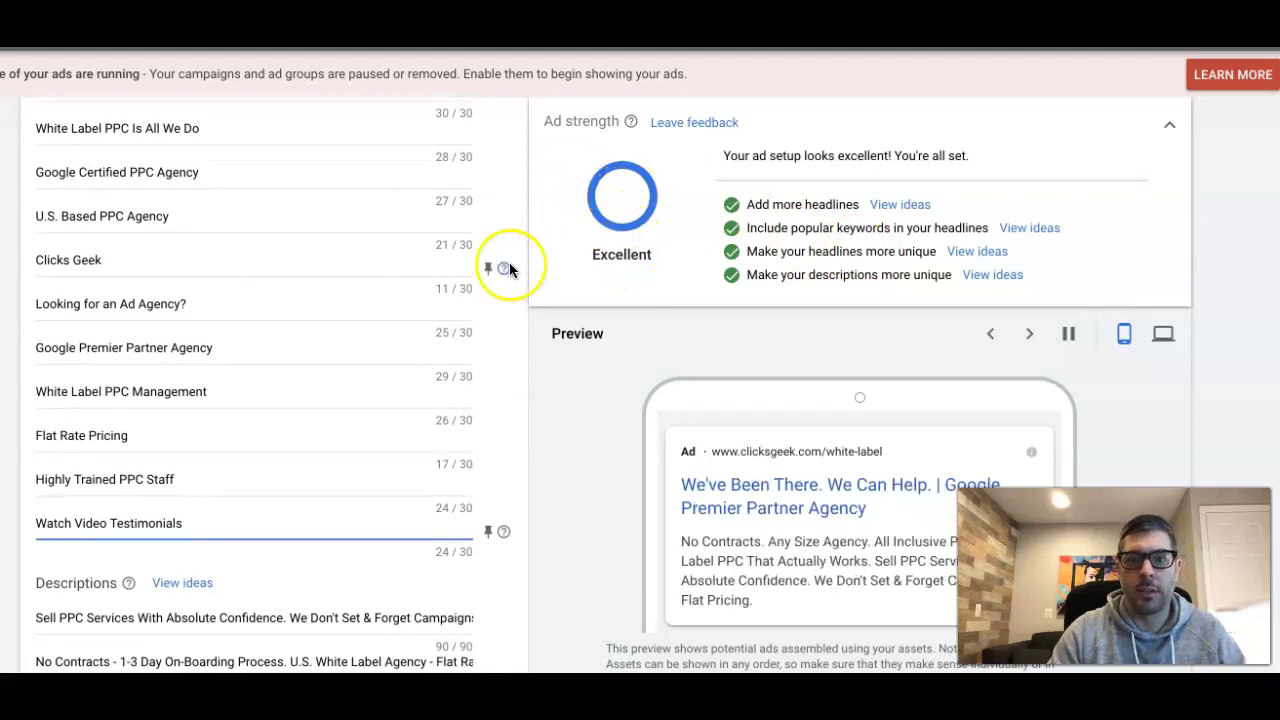
left_click(537, 140)
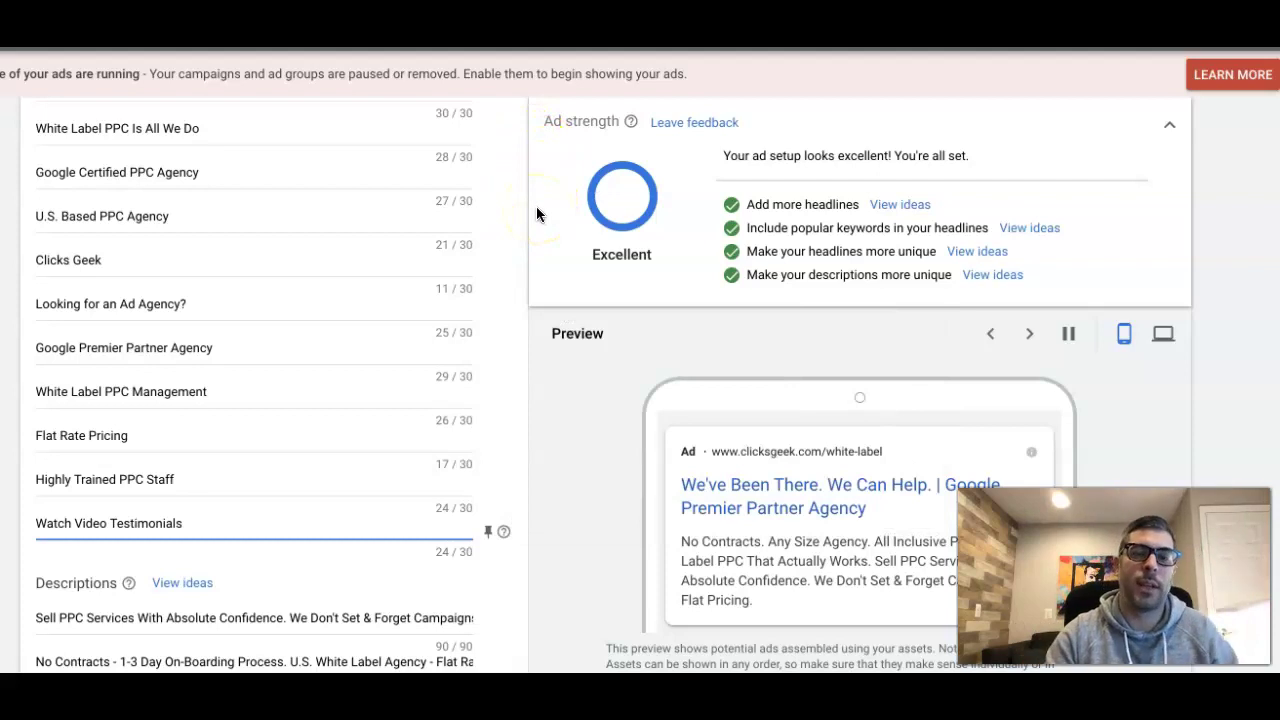
scroll(294, 250, "down", 1)
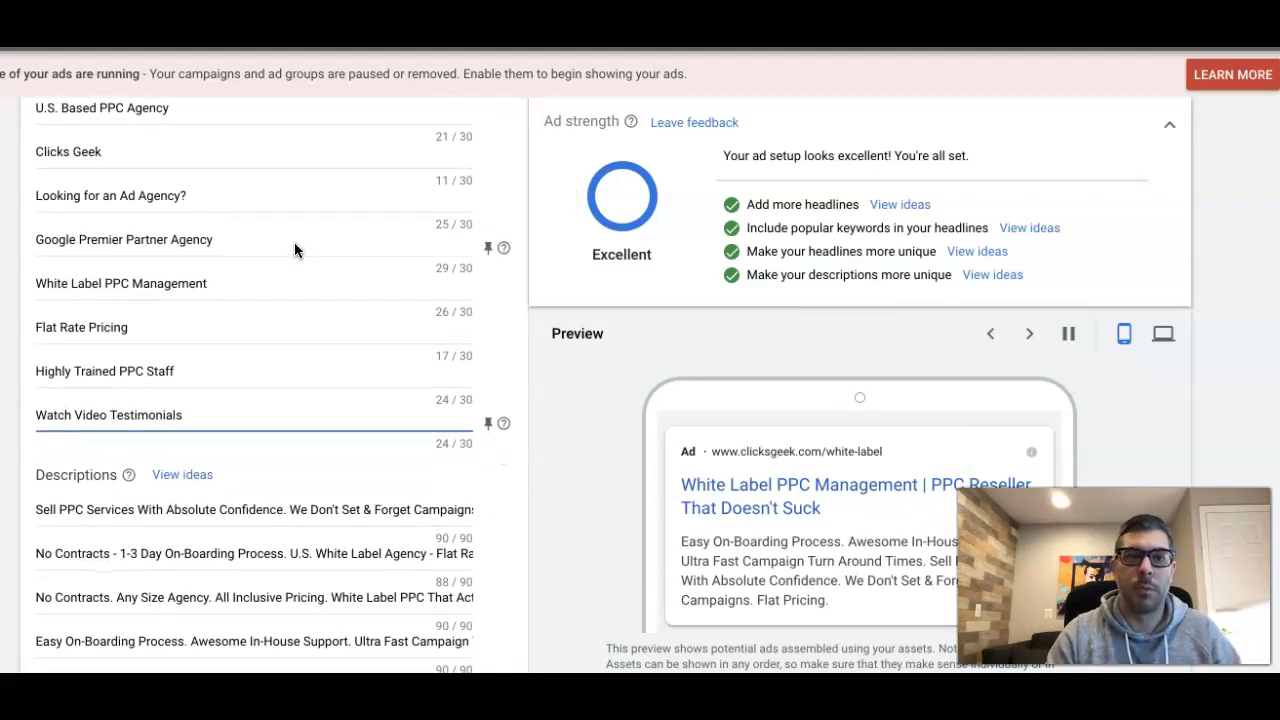
scroll(370, 322, "down", 3)
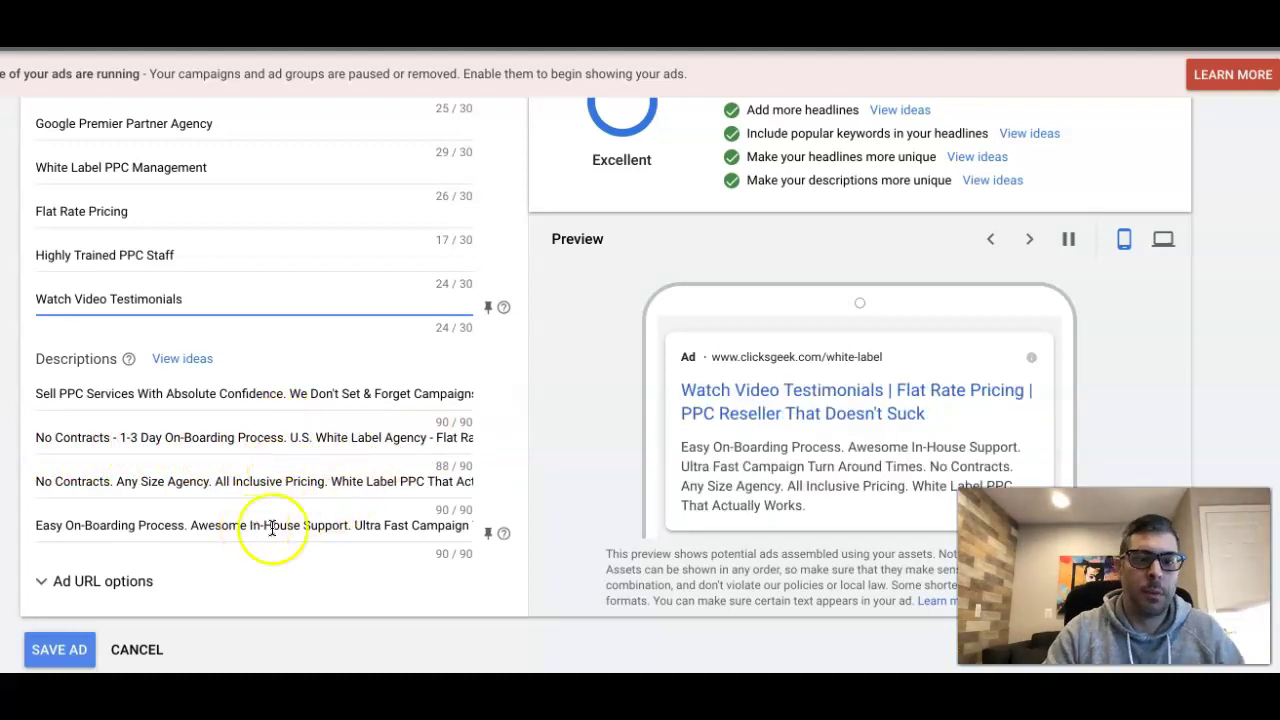
scroll(374, 456, "down", 1)
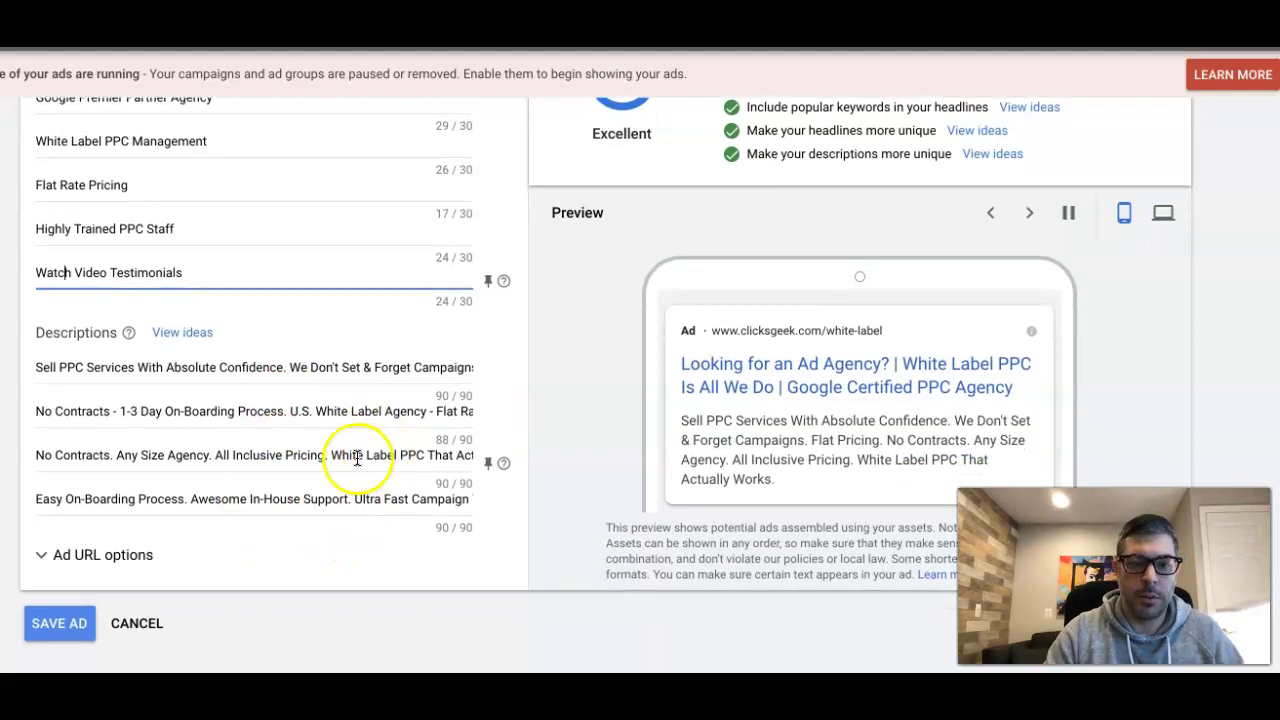
left_click(59, 624)
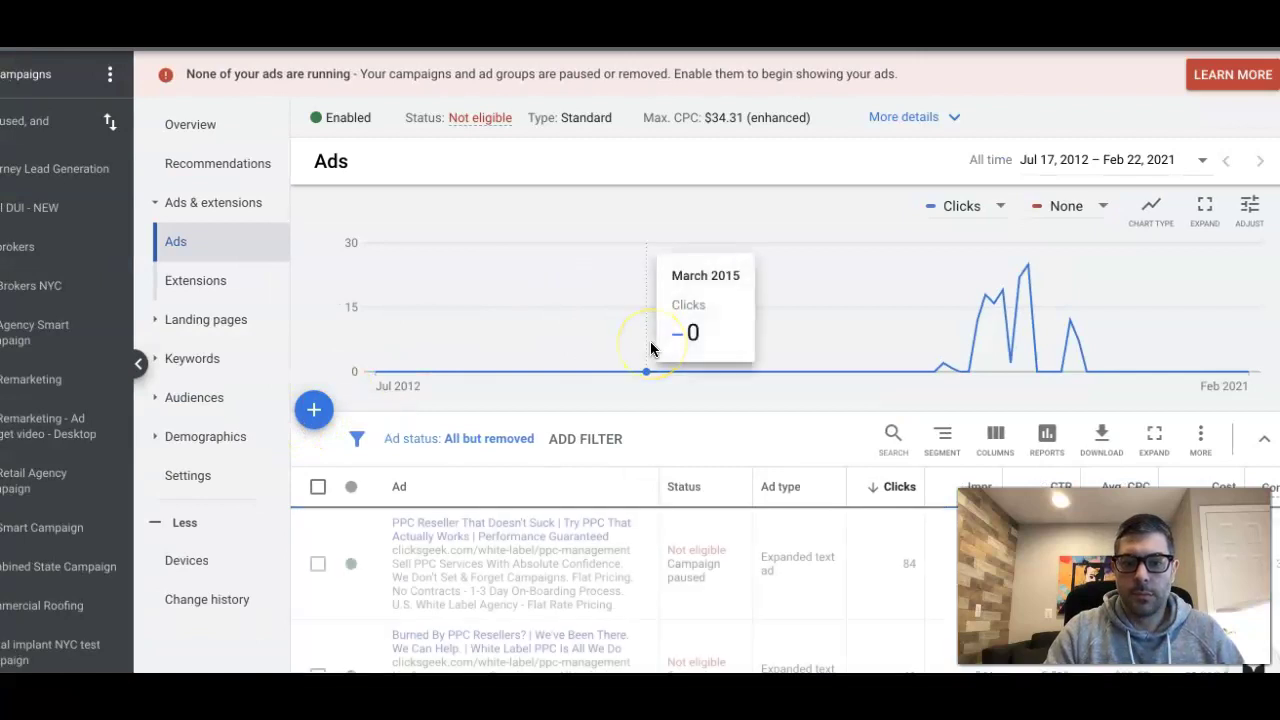
- Filter the ad group's ads list by ad status to show all enabled ads
scroll(650, 348, "down", 5)
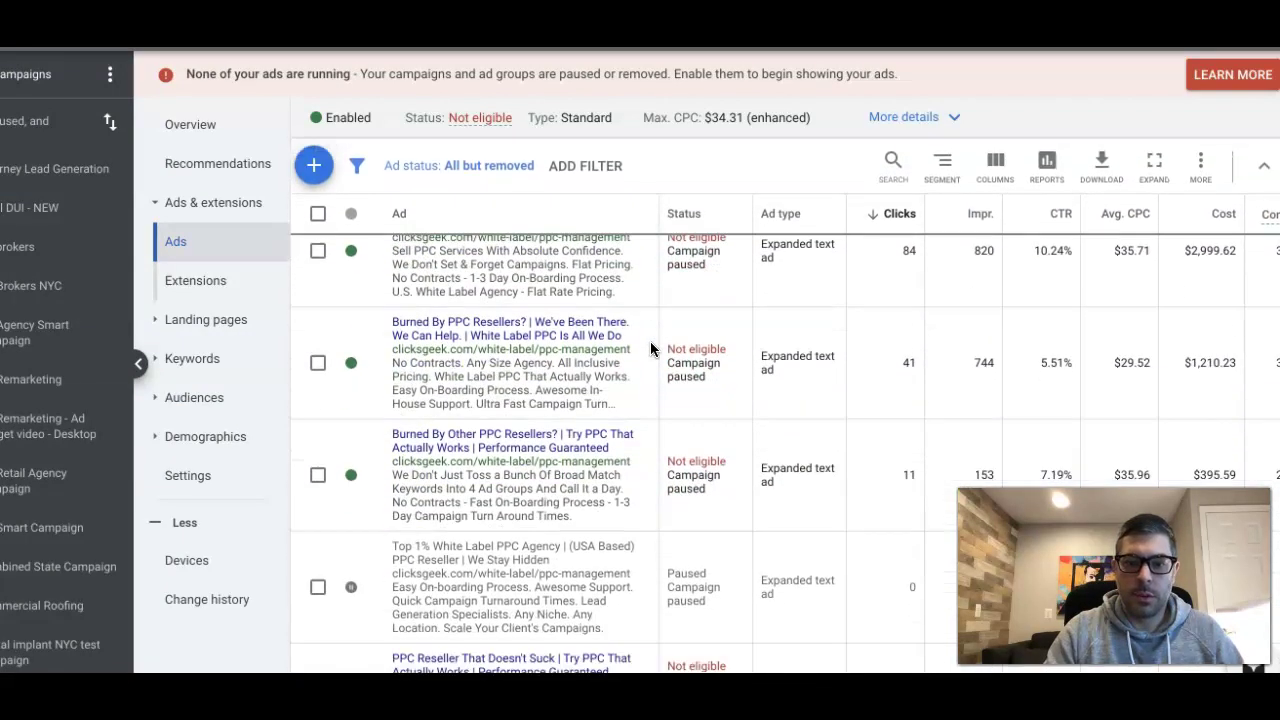
scroll(650, 348, "down", 2)
scroll(620, 320, "up", 4)
left_click(486, 166)
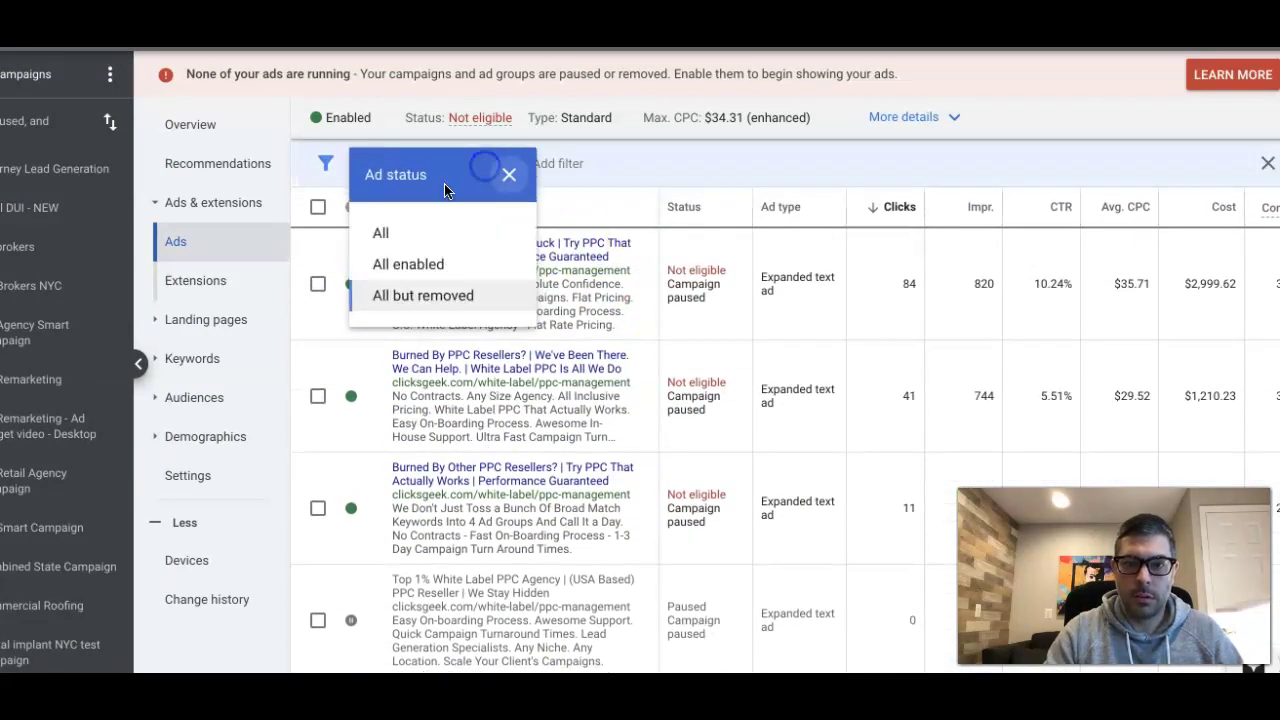
left_click(408, 265)
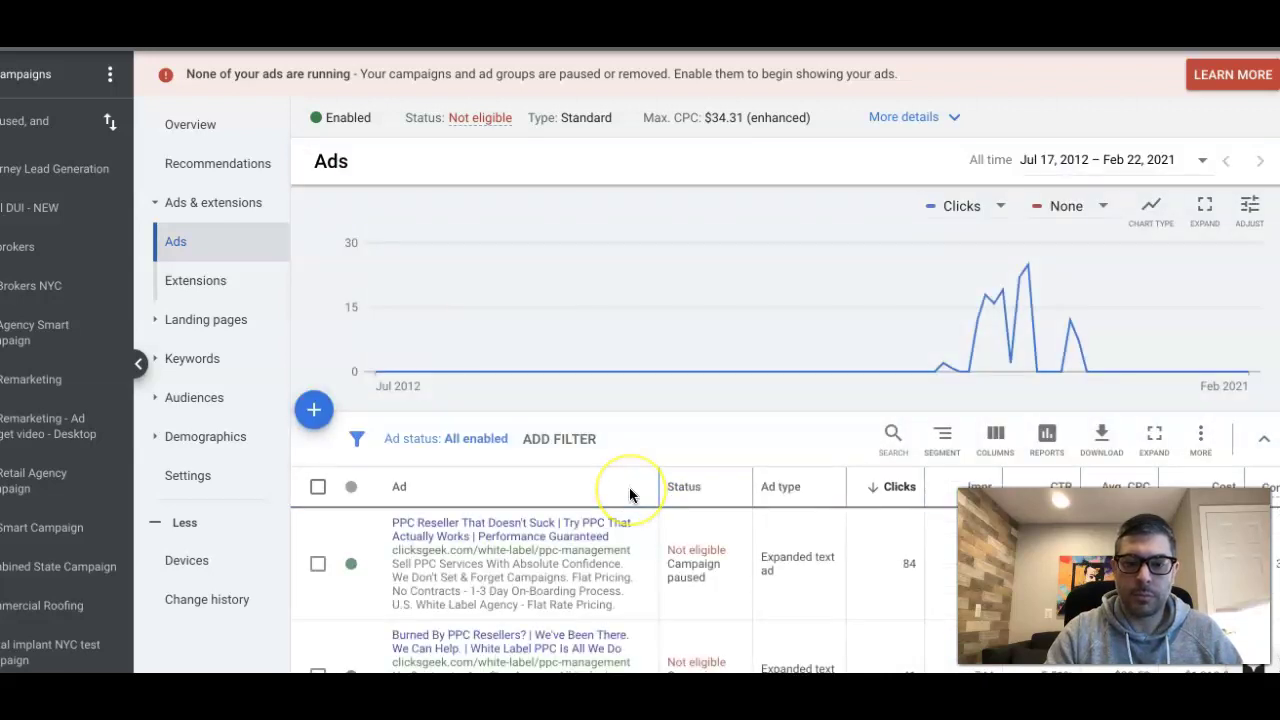
- Examine the enabled ads, comparing the new responsive search ad with the expanded text ads by status, ad type and performance
scroll(630, 495, "down", 5)
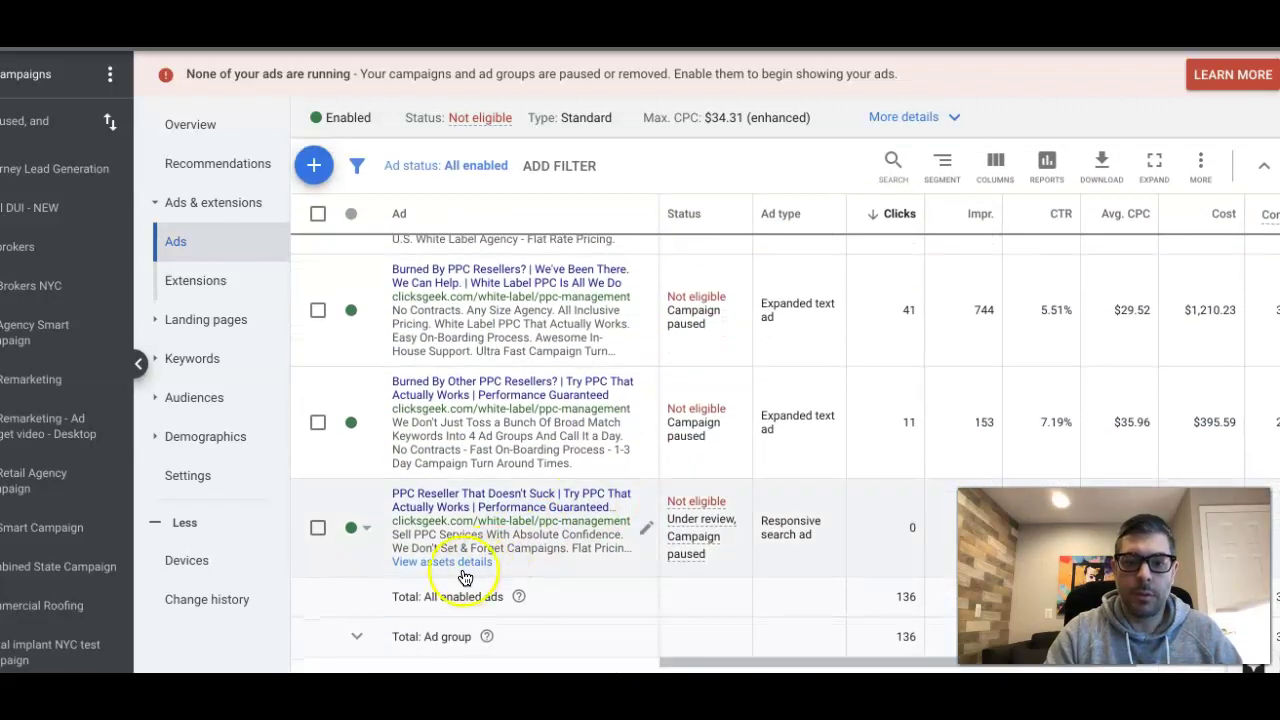
scroll(658, 540, "up", 1)
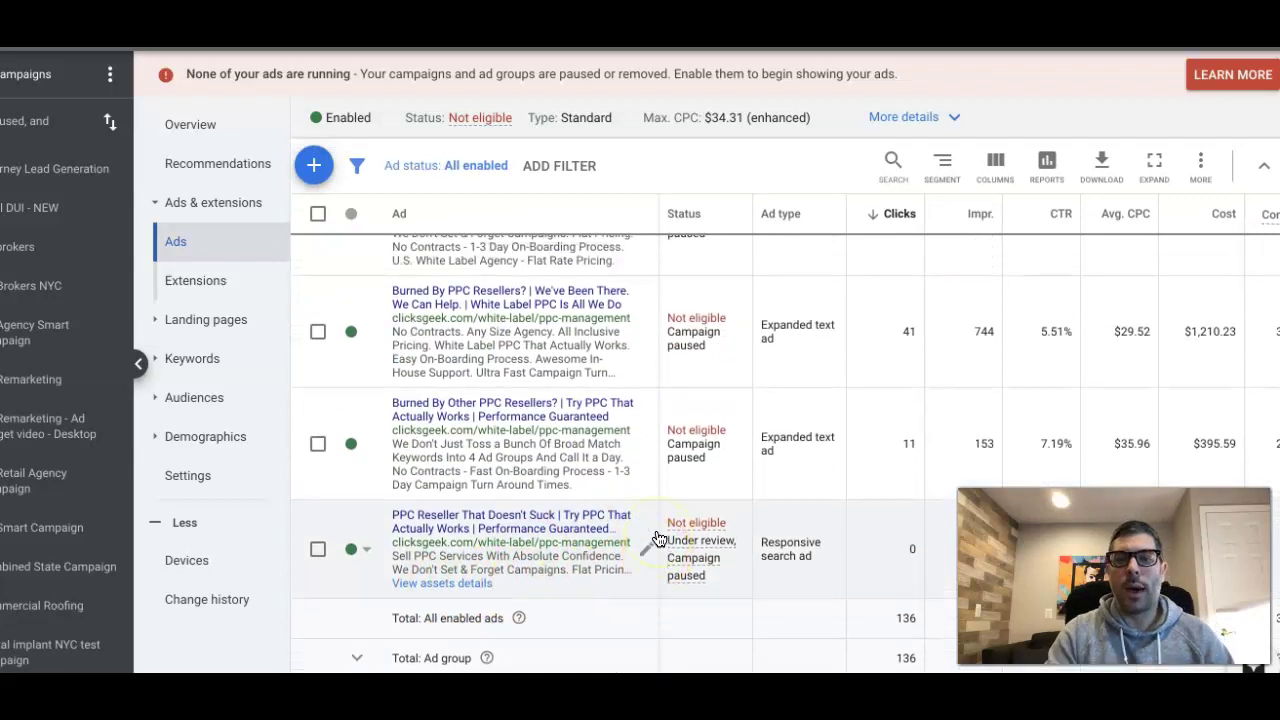
scroll(658, 540, "up", 3)
scroll(658, 540, "down", 2)
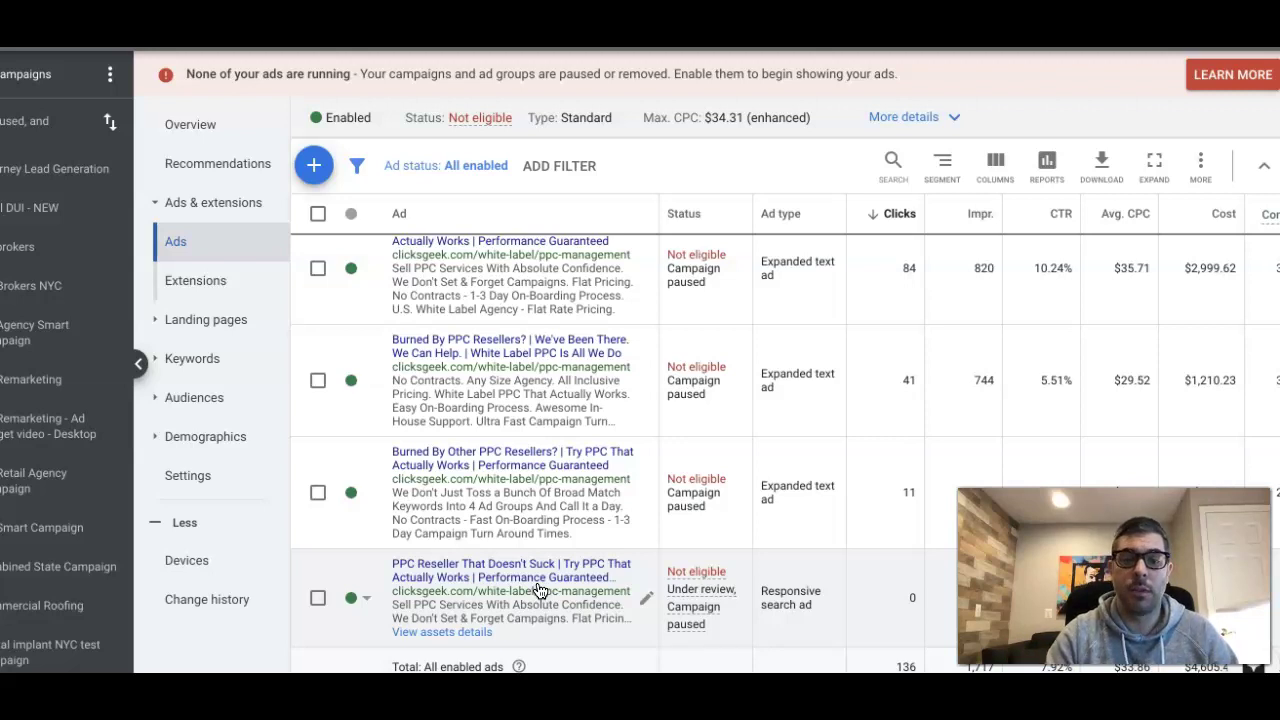
left_click(558, 521)
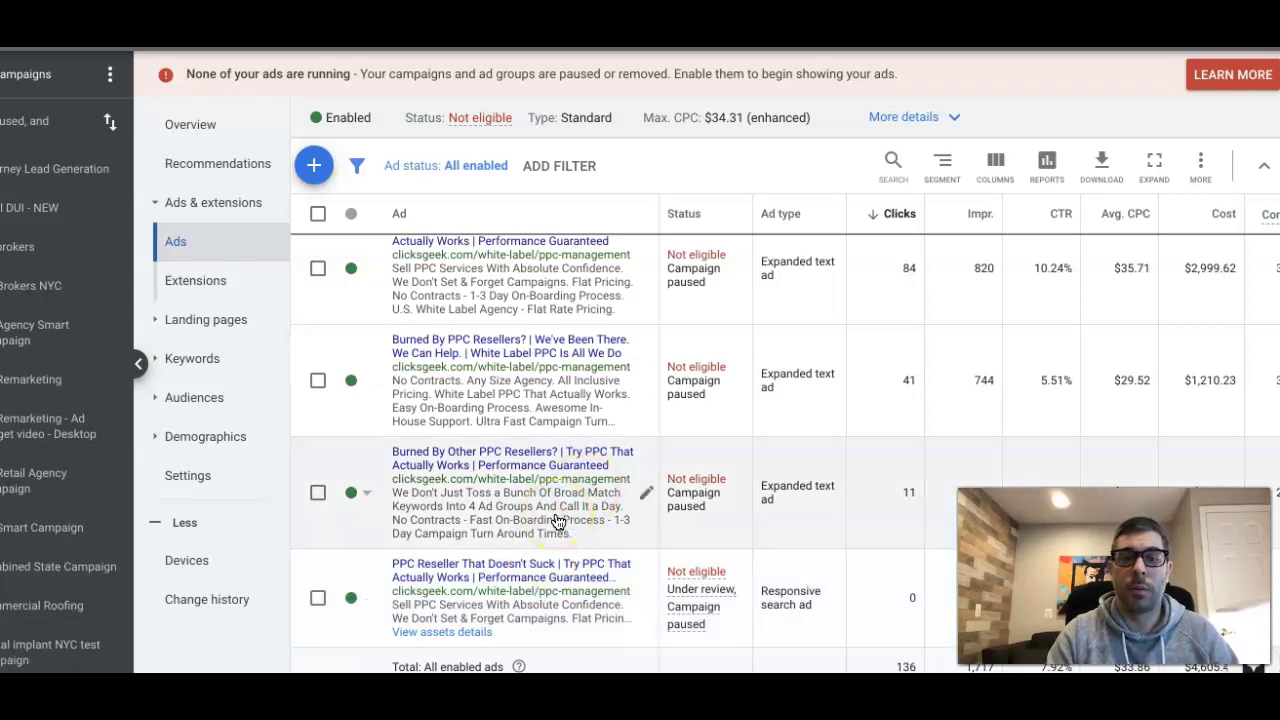
left_click(516, 597)
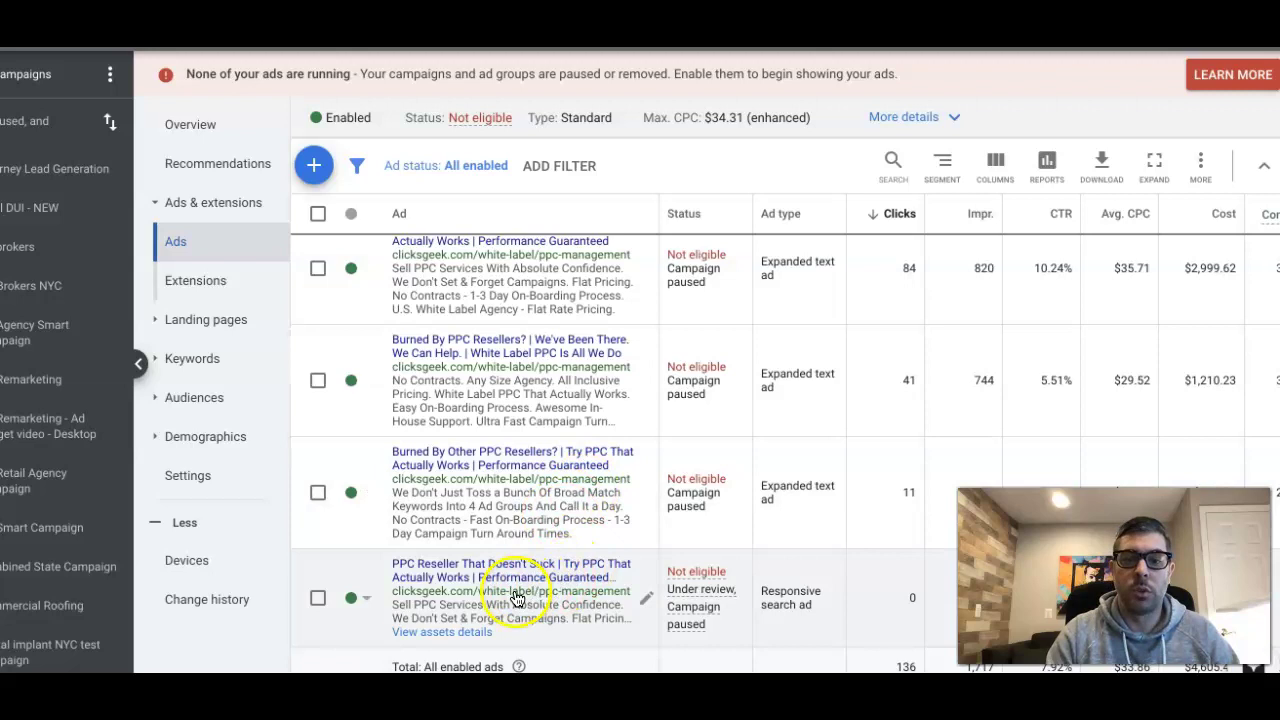
left_click(520, 390)
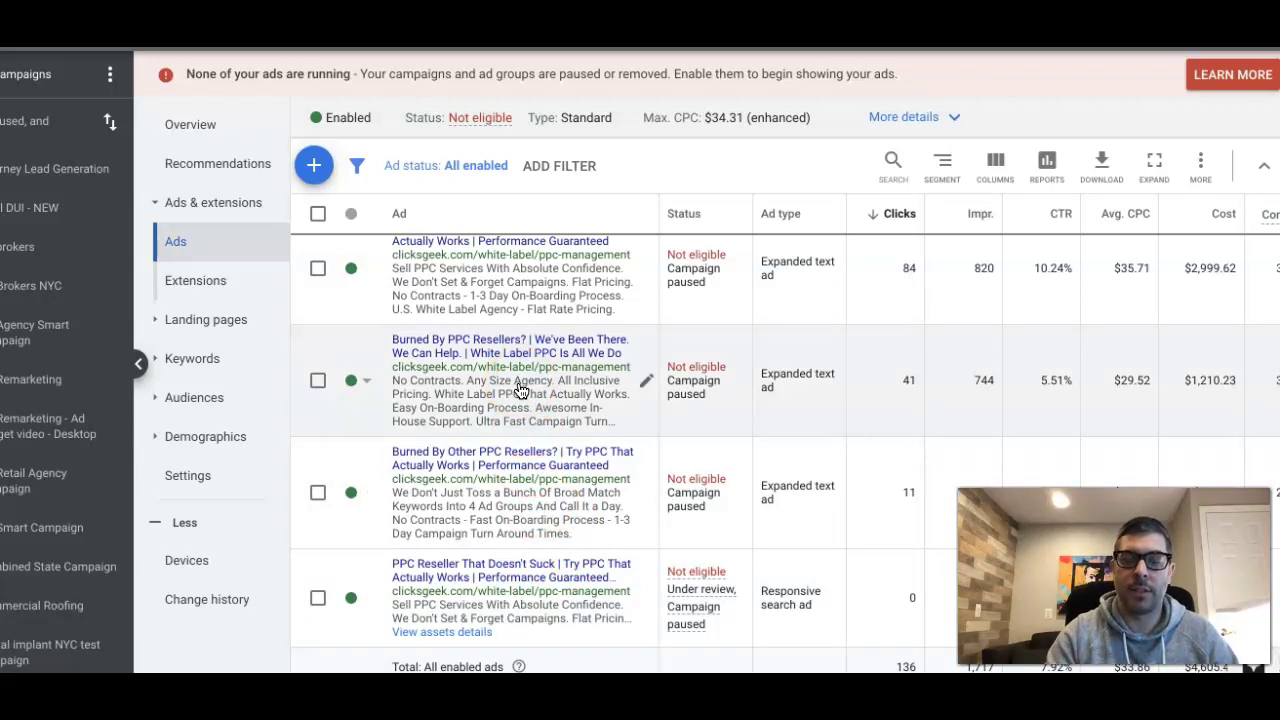
scroll(500, 455, "up", 1)
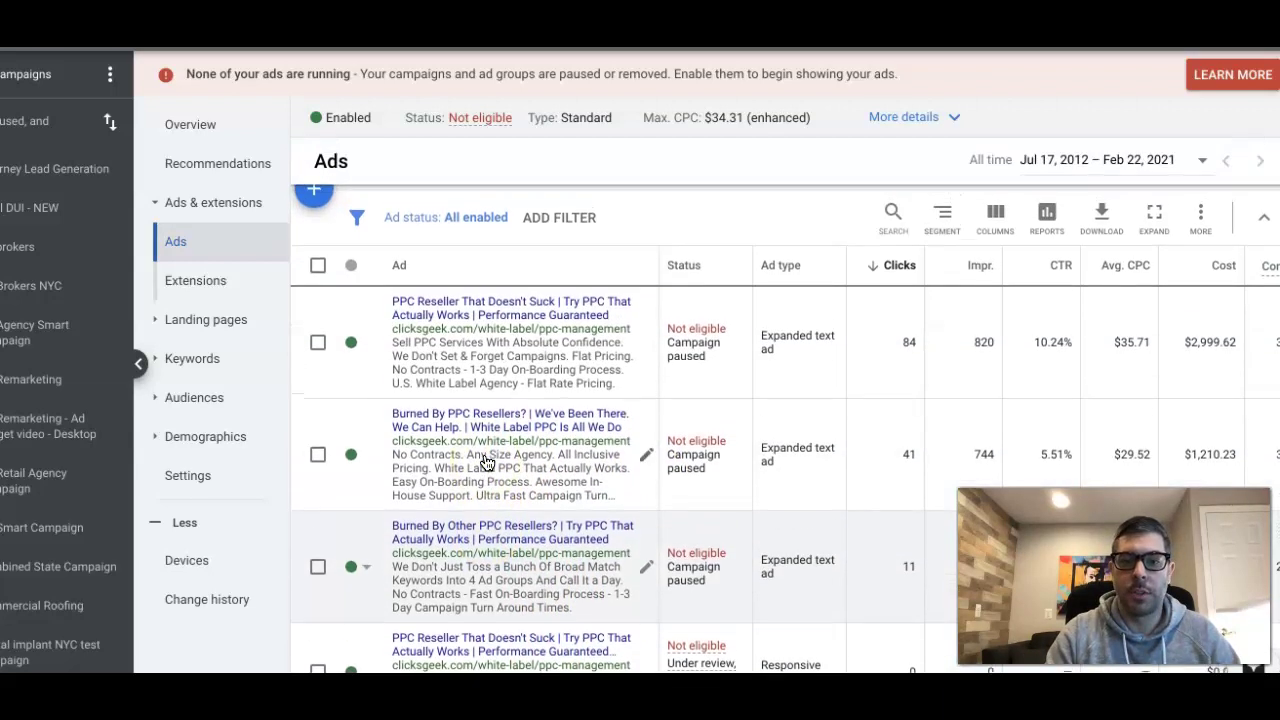
scroll(487, 462, "down", 1)
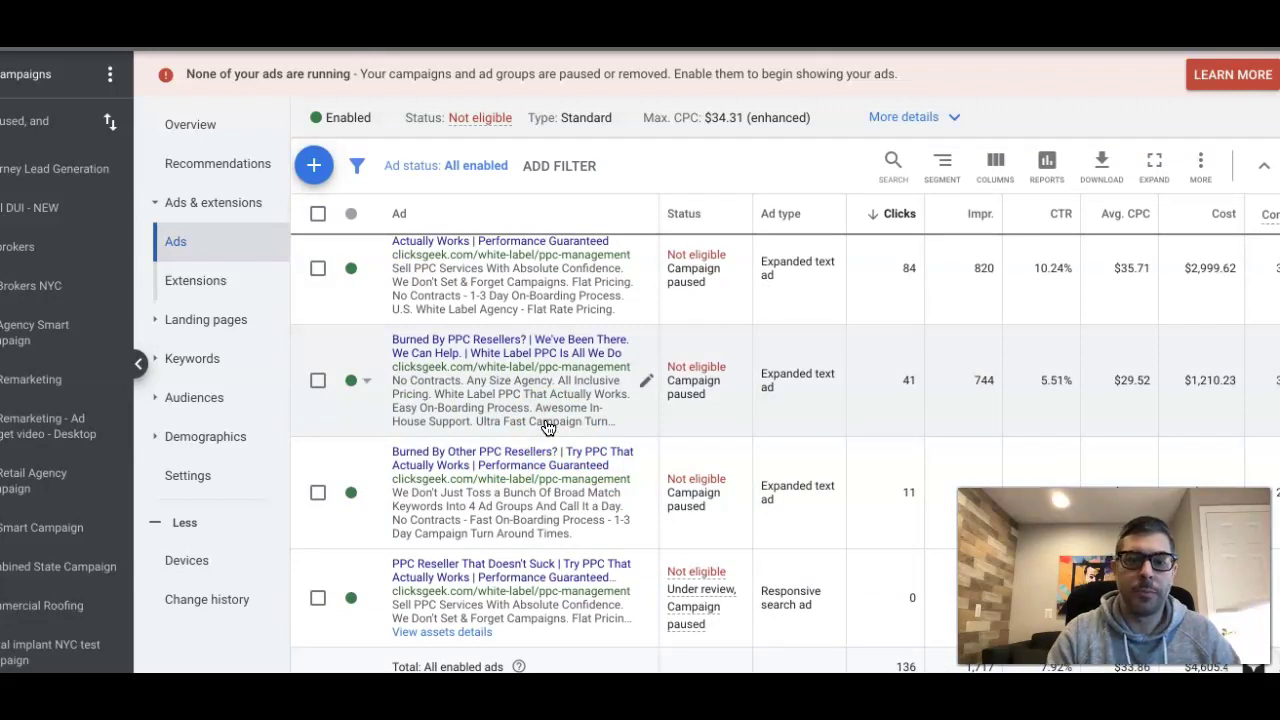
scroll(548, 428, "down", 2)
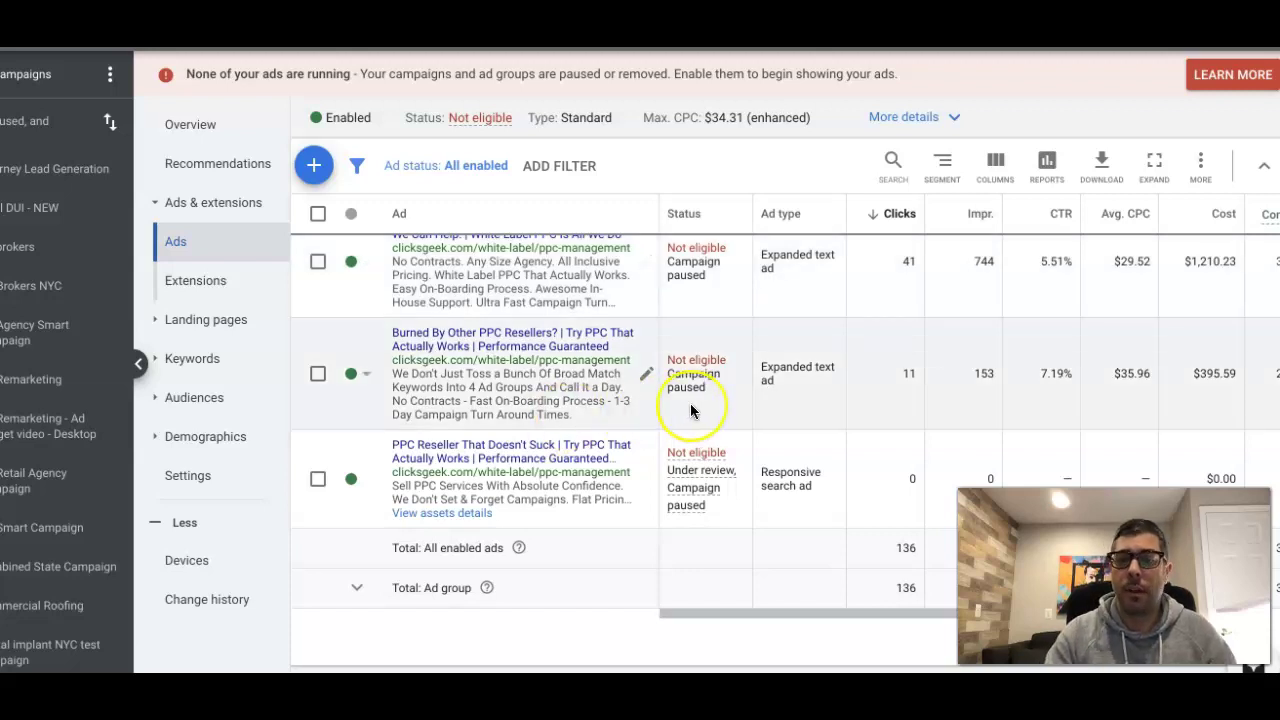
scroll(690, 403, "down", 1)
scroll(530, 432, "up", 1)
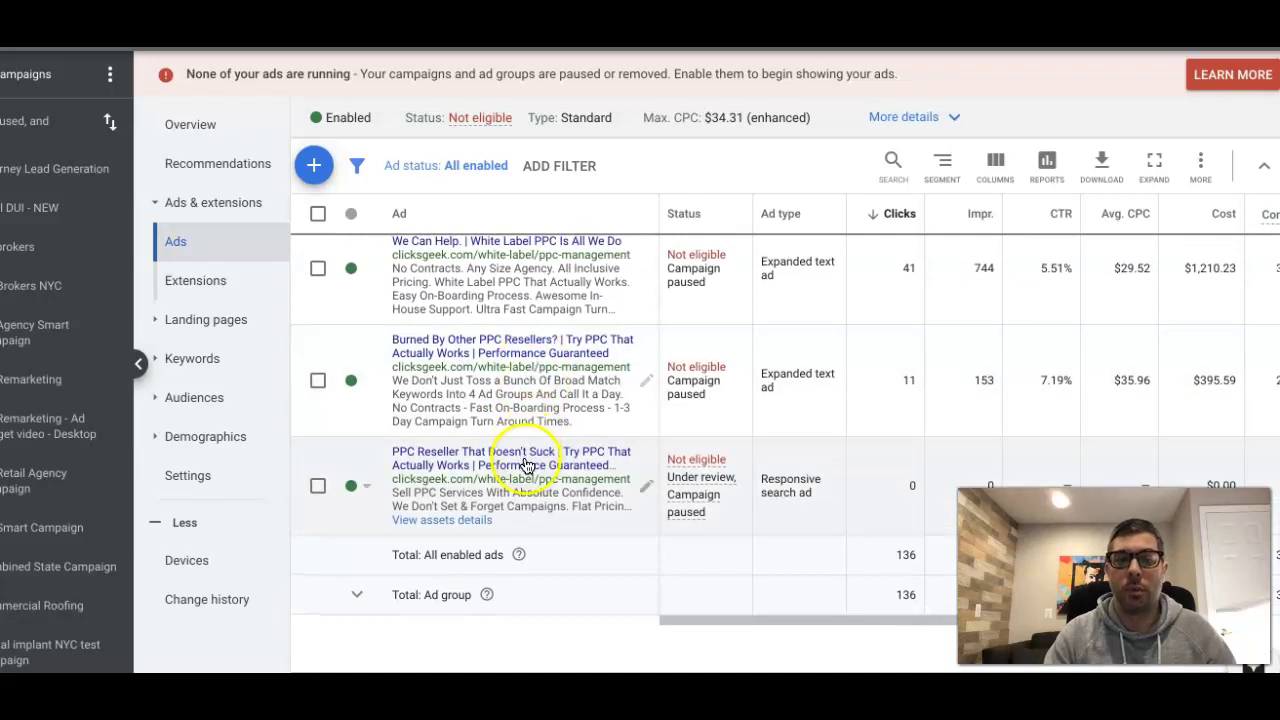
scroll(571, 490, "up", 1)
scroll(571, 490, "up", 1)
scroll(569, 490, "down", 2)
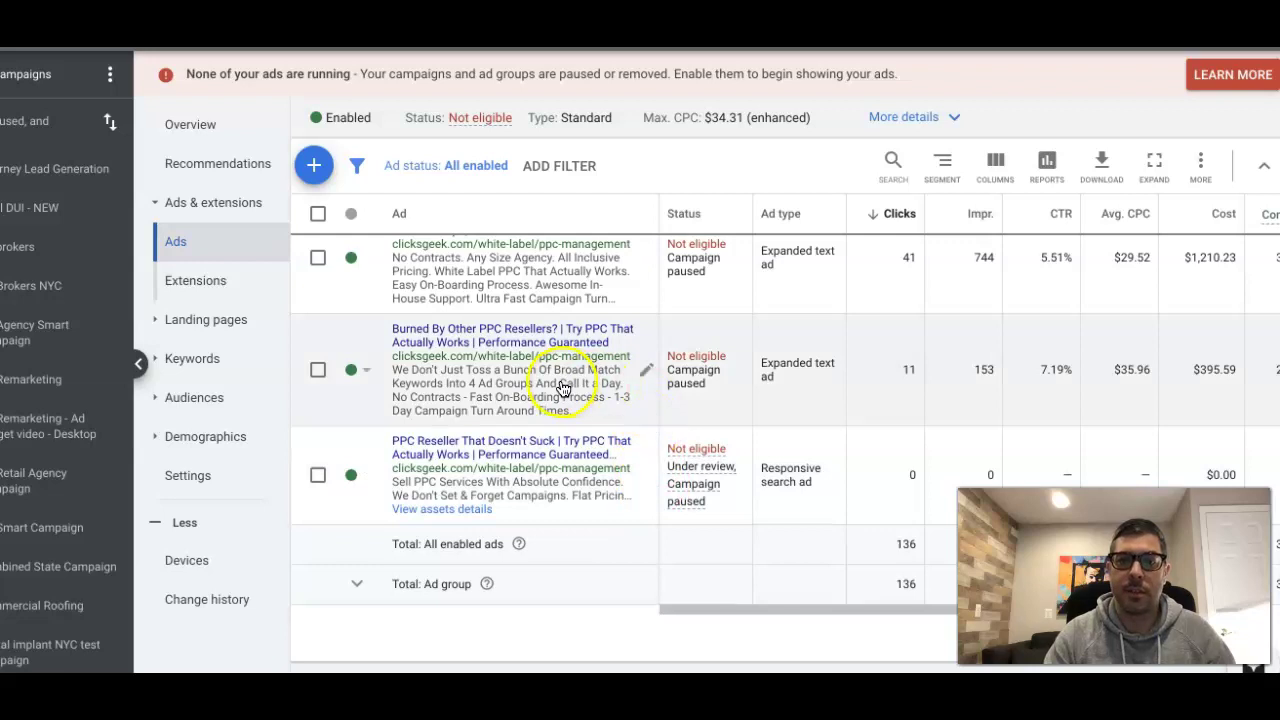
scroll(600, 490, "up", 2)
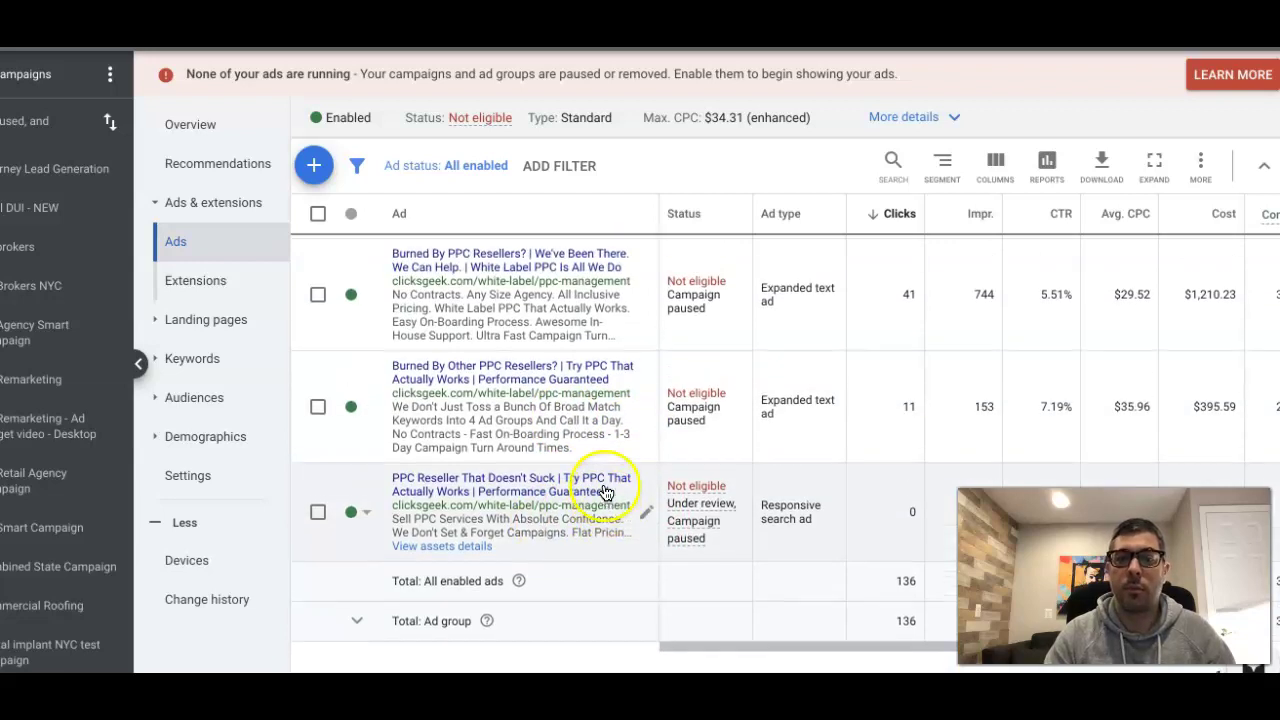